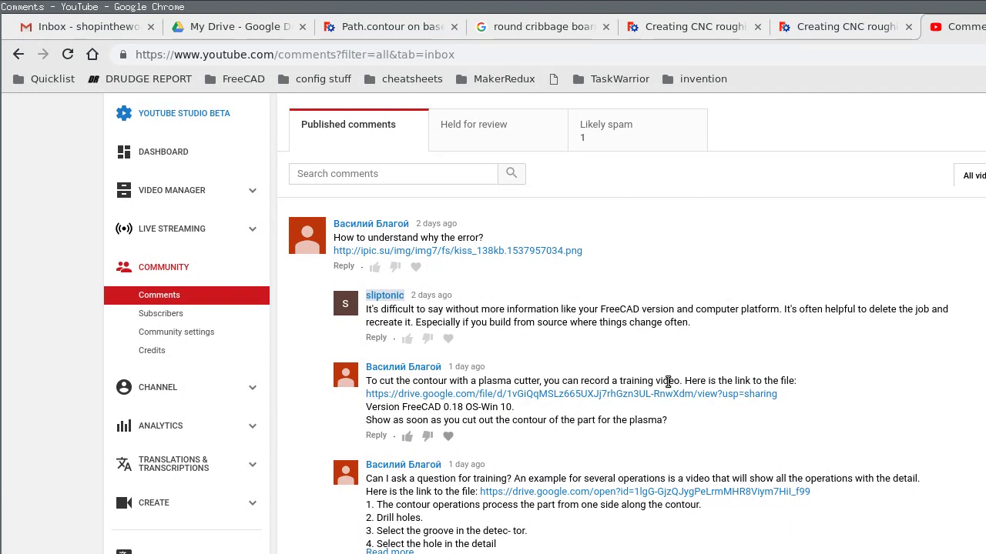
Read the viewer's comment thread about plasma contour cutting and the requested example operations.
scroll(539, 323, "down", 4)
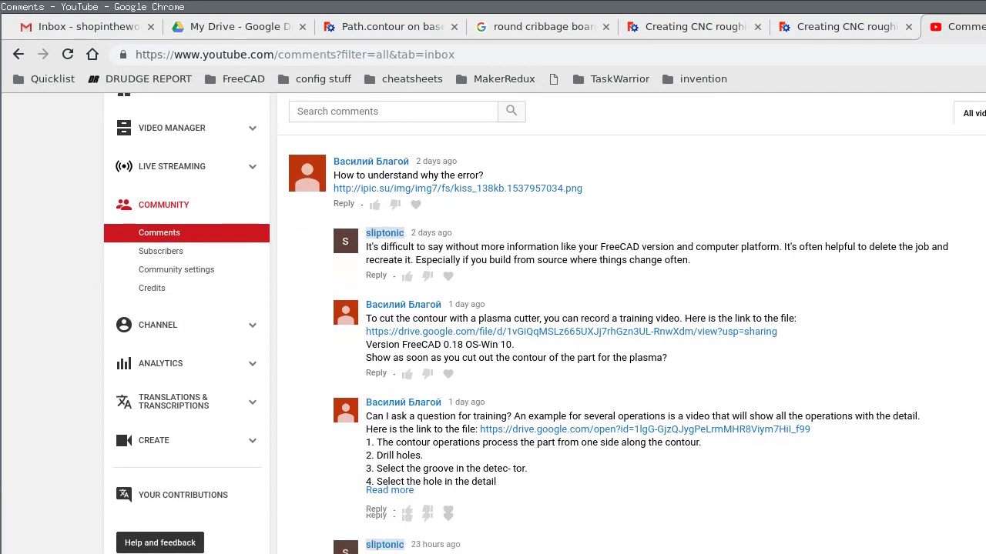
scroll(539, 324, "up", 1)
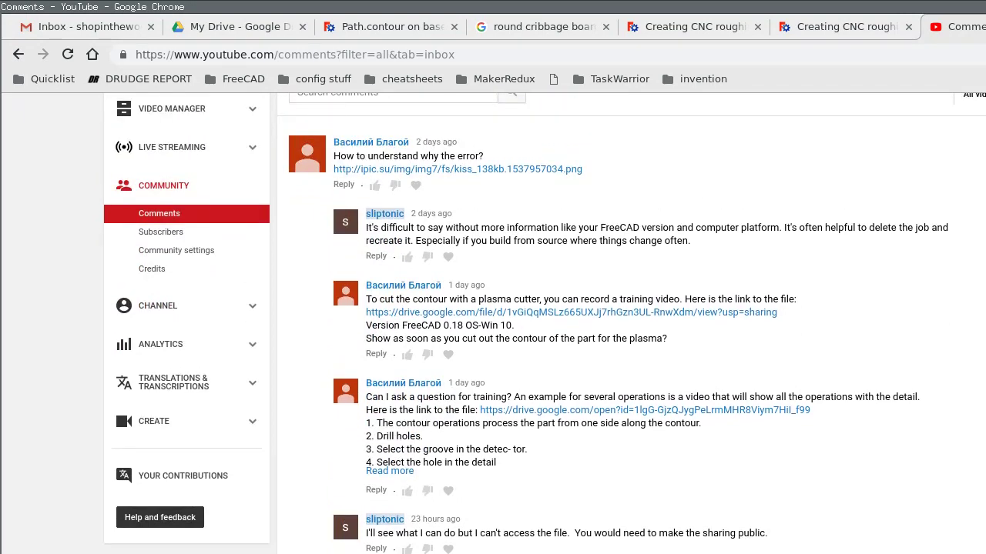
scroll(539, 323, "down", 1)
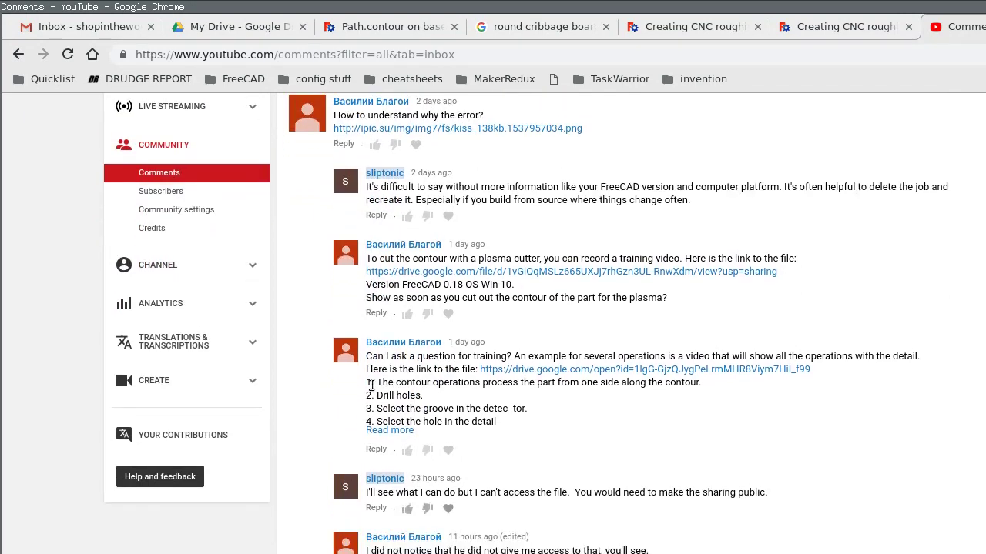
Switch to FreeCAD and inspect the two extruded plates of the Element Parapeta model from different angles.
key("alt+Tab")
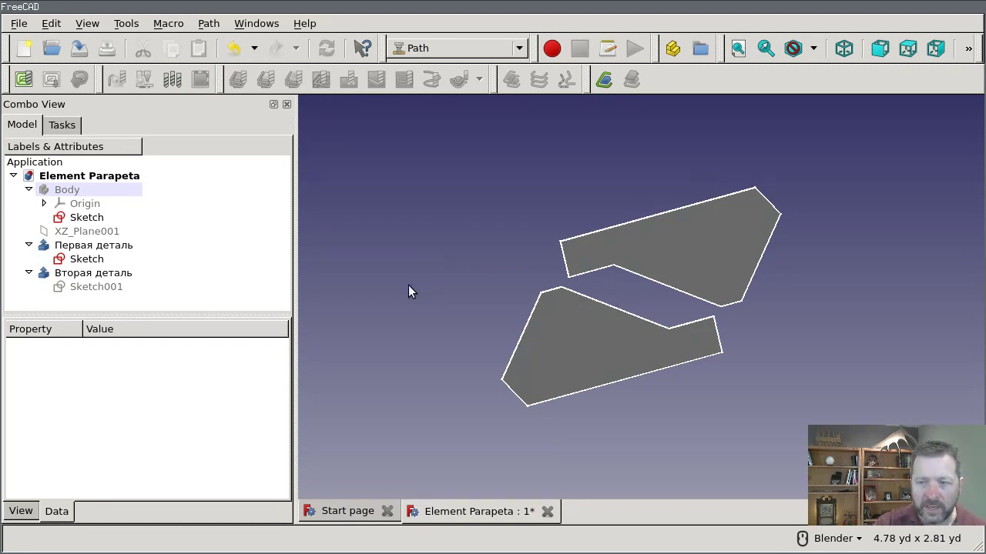
middle_click_drag(768, 345, 753, 321)
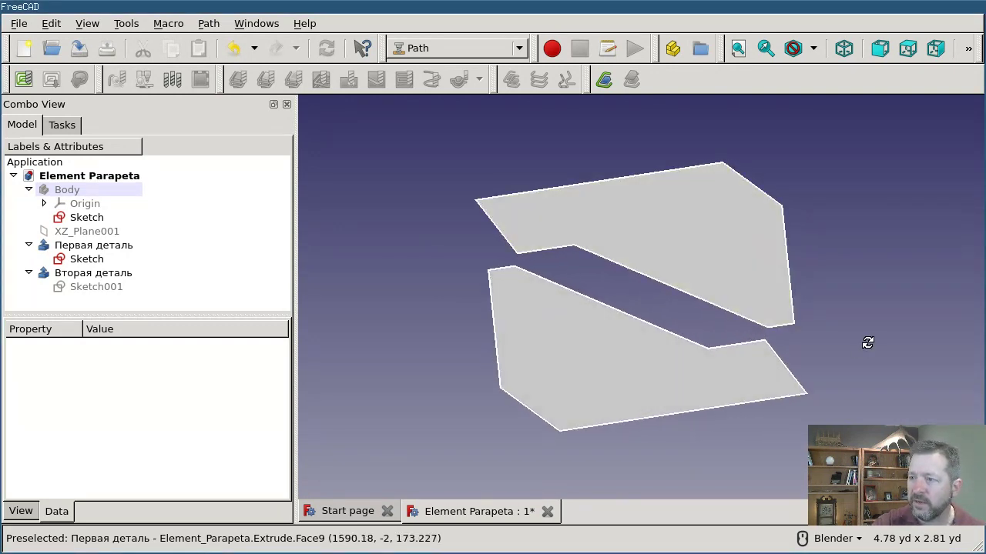
middle_click_drag(867, 341, 842, 349)
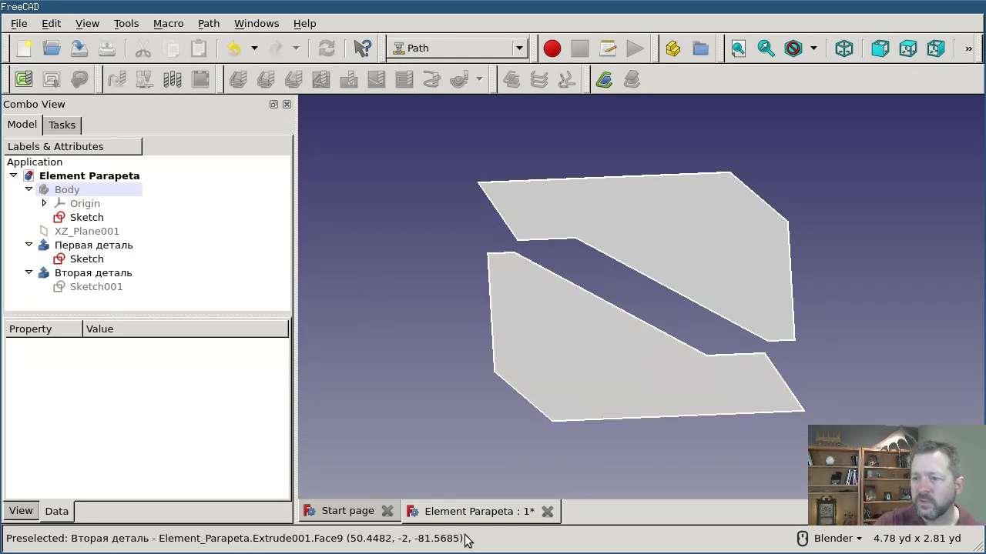
left_click(370, 215)
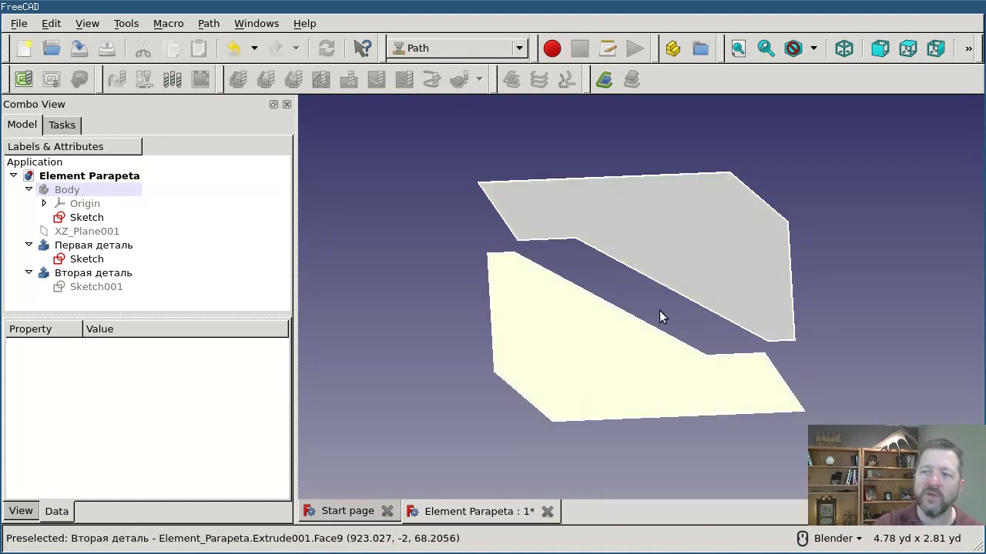
left_click(102, 247)
left_click(93, 273, "ctrl")
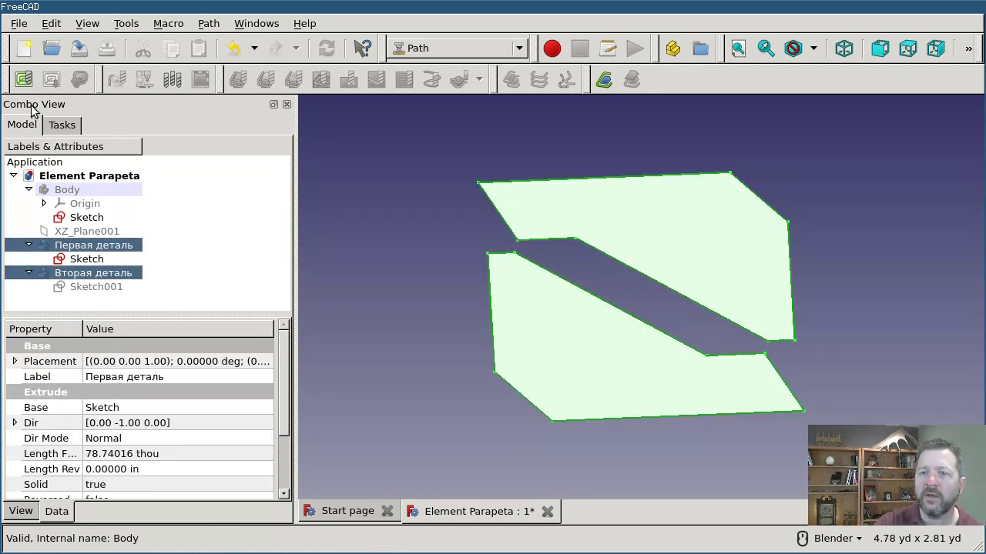
left_click(24, 79)
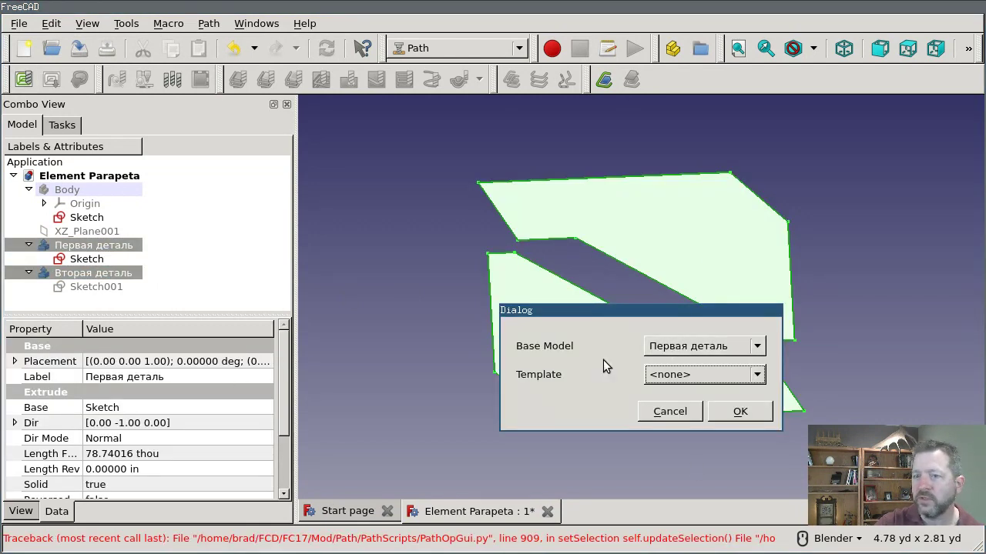
left_click(688, 347)
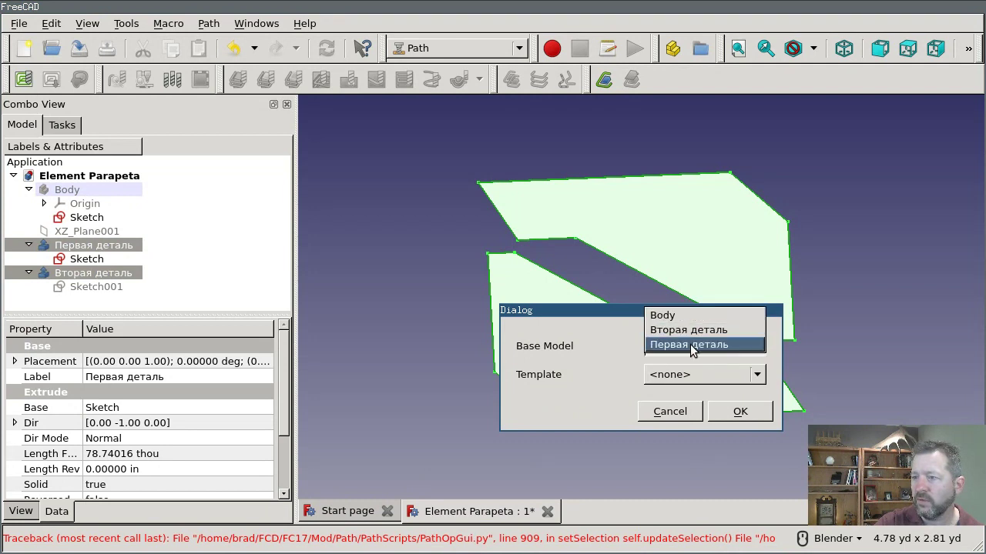
left_click(682, 419)
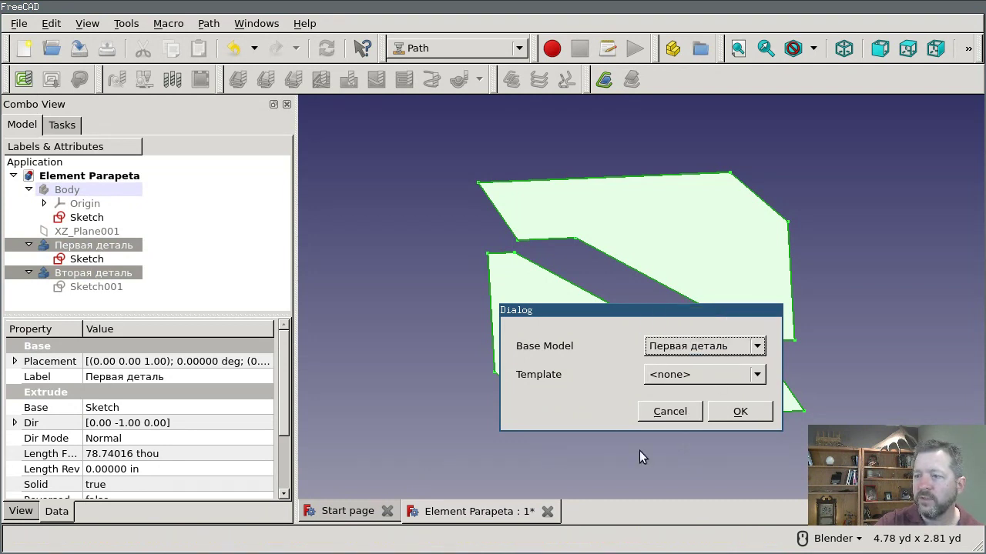
left_click(670, 412)
left_click(436, 361)
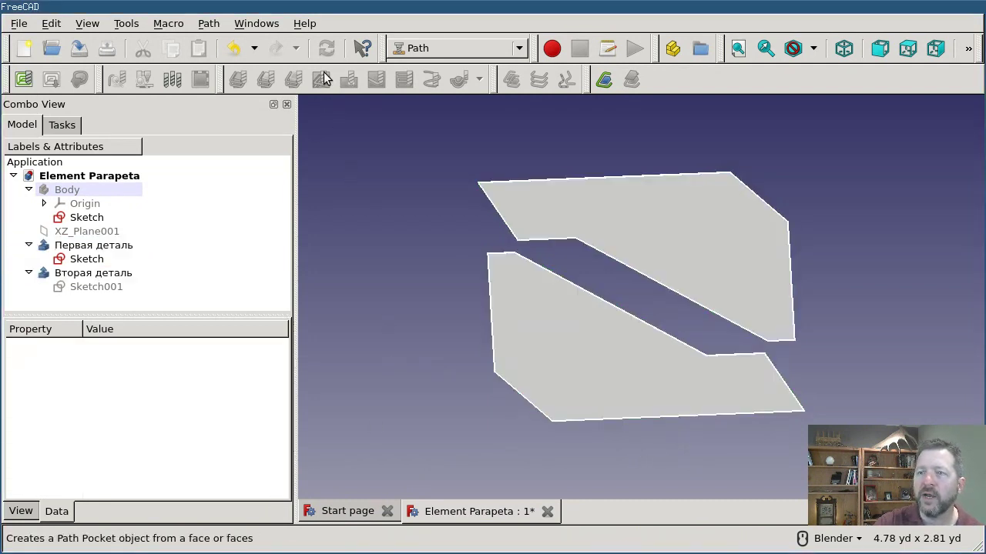
Combine the extrusions Первая деталь and Вторая деталь into one compound in the Part workbench.
left_click(428, 48)
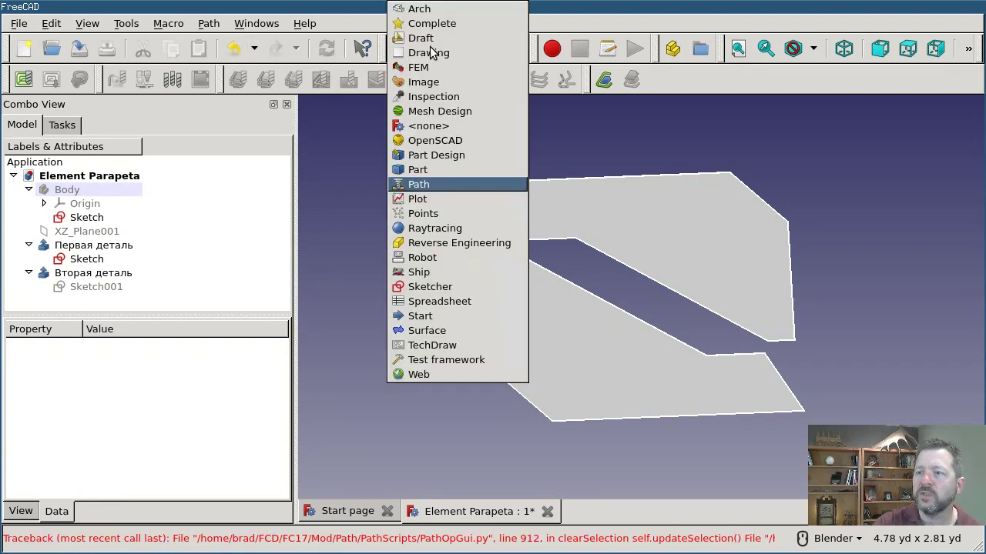
left_click(432, 170)
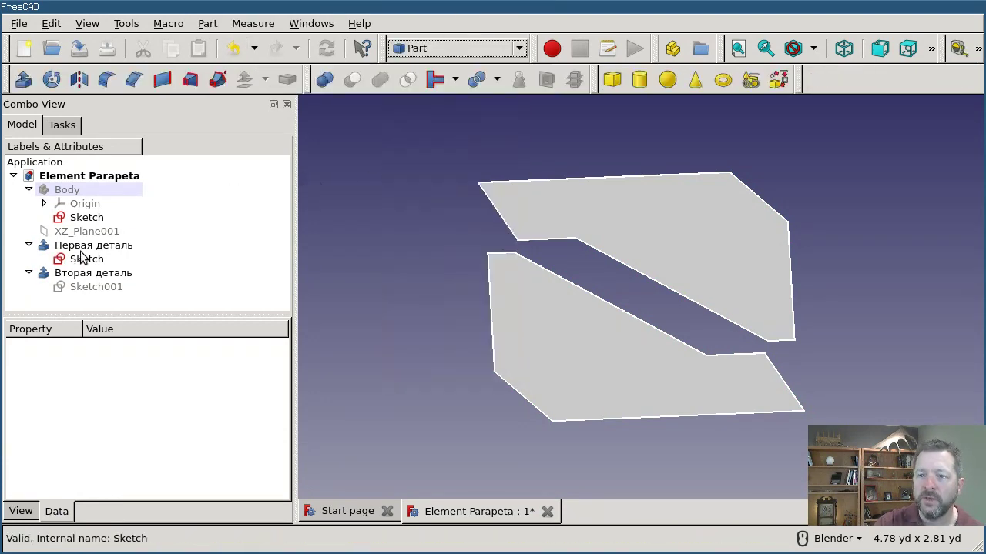
left_click(96, 245)
left_click(94, 272, "ctrl")
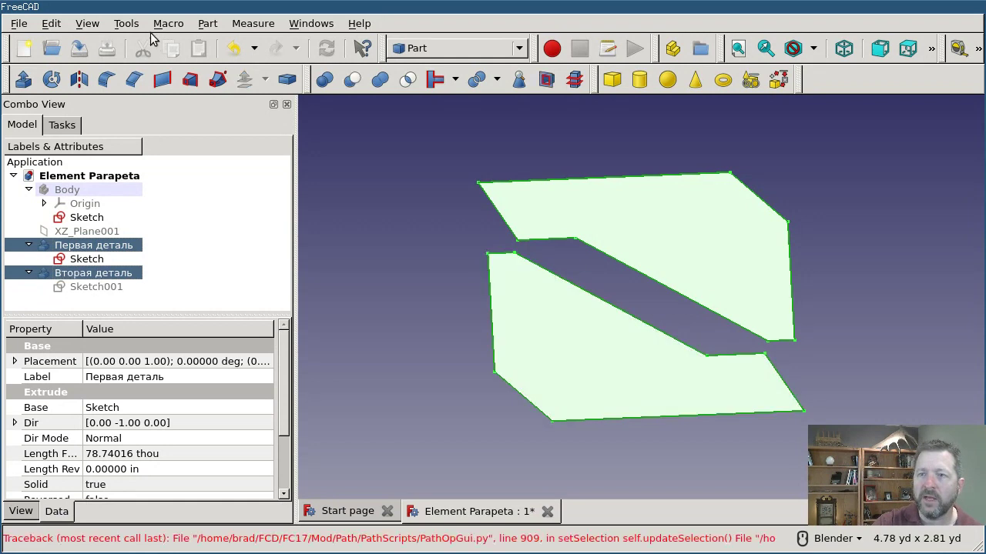
left_click(208, 23)
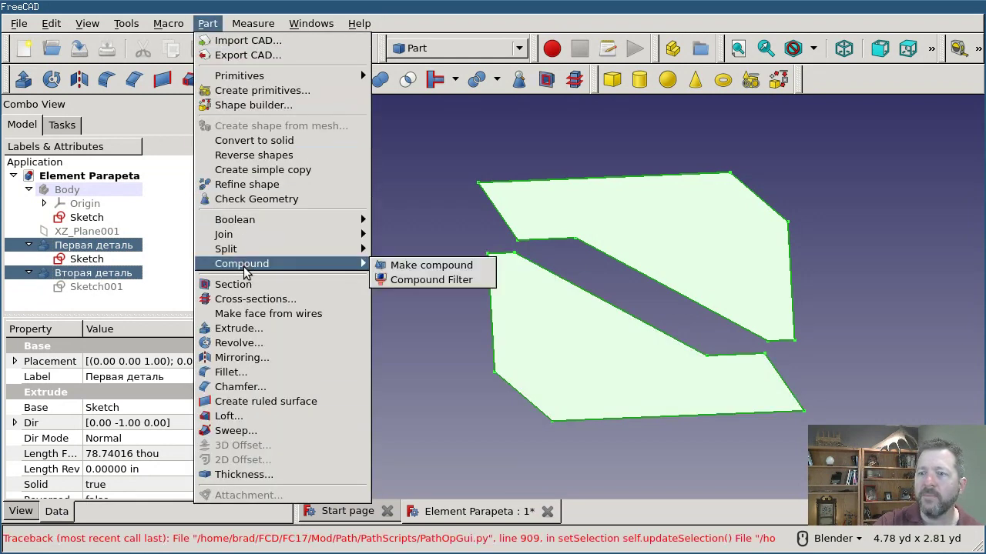
mouse_move(354, 219)
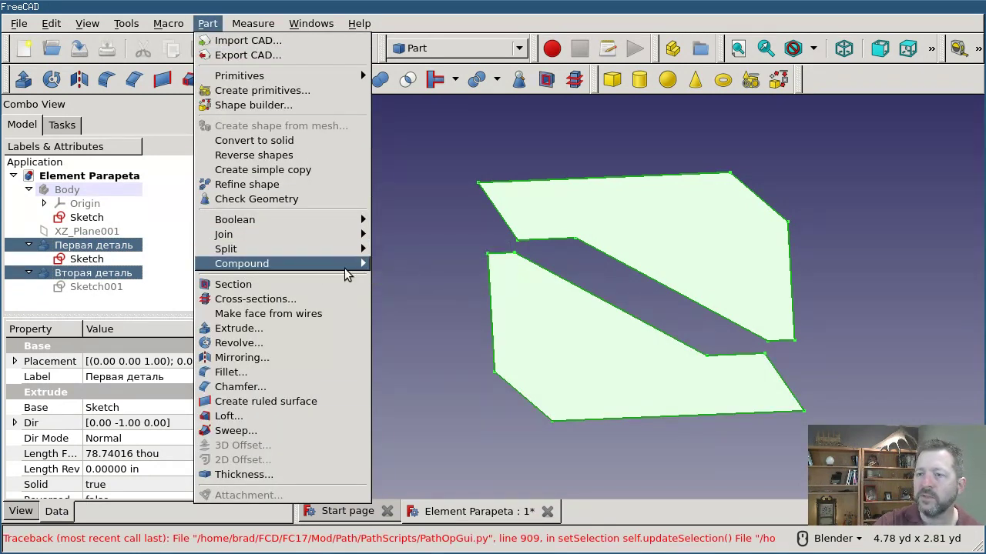
mouse_move(348, 266)
left_click(429, 266)
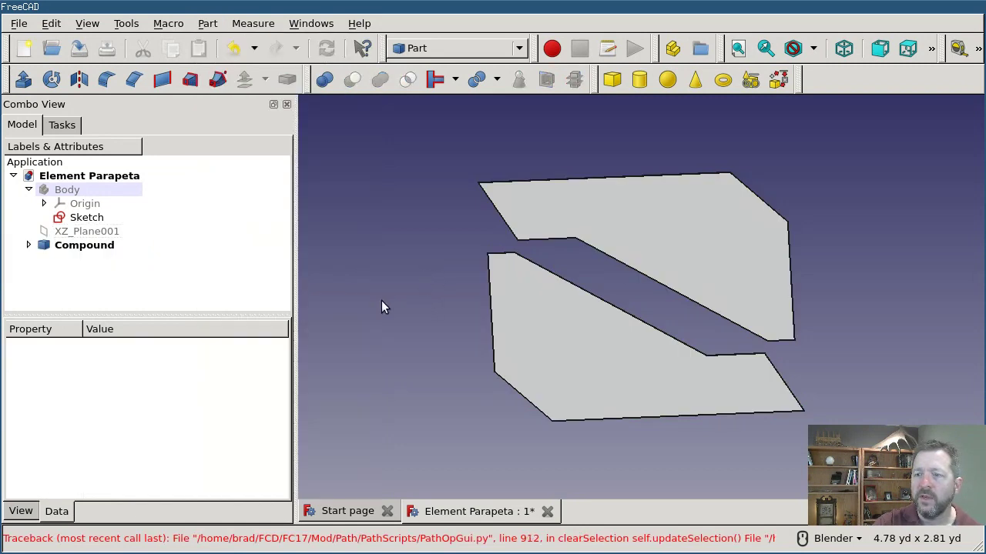
Create a job in the Path workbench with Compound as the base model and no template.
left_click(87, 246)
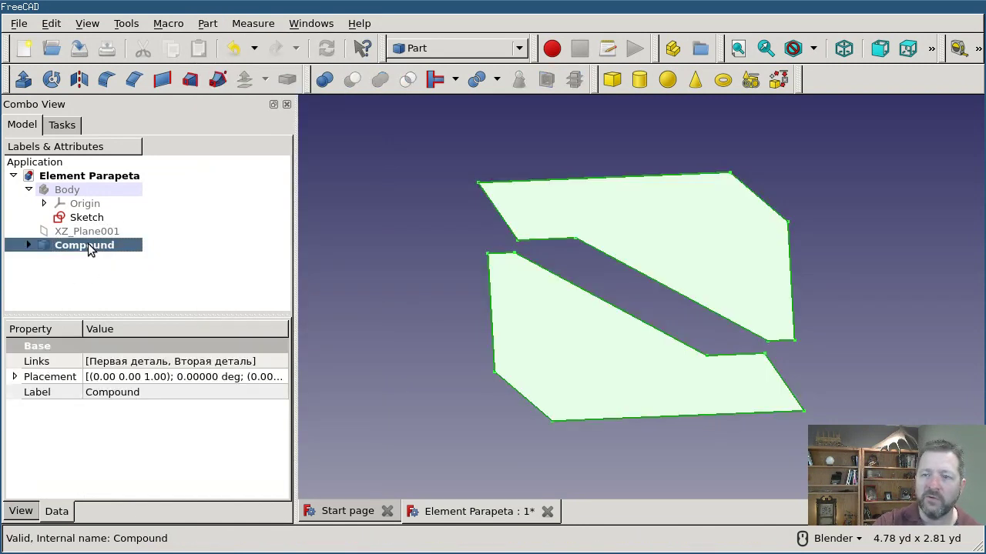
left_click(440, 48)
left_click(444, 186)
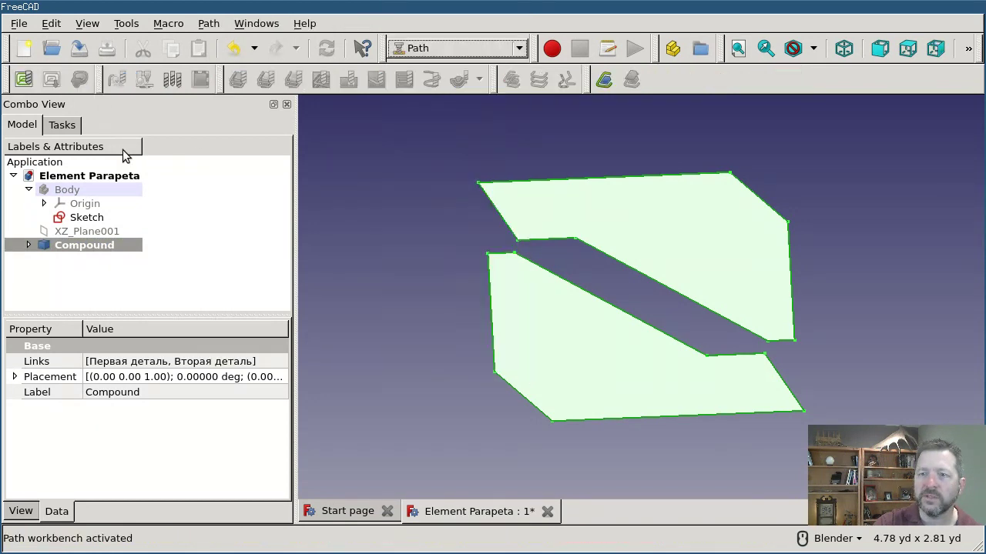
left_click(23, 81)
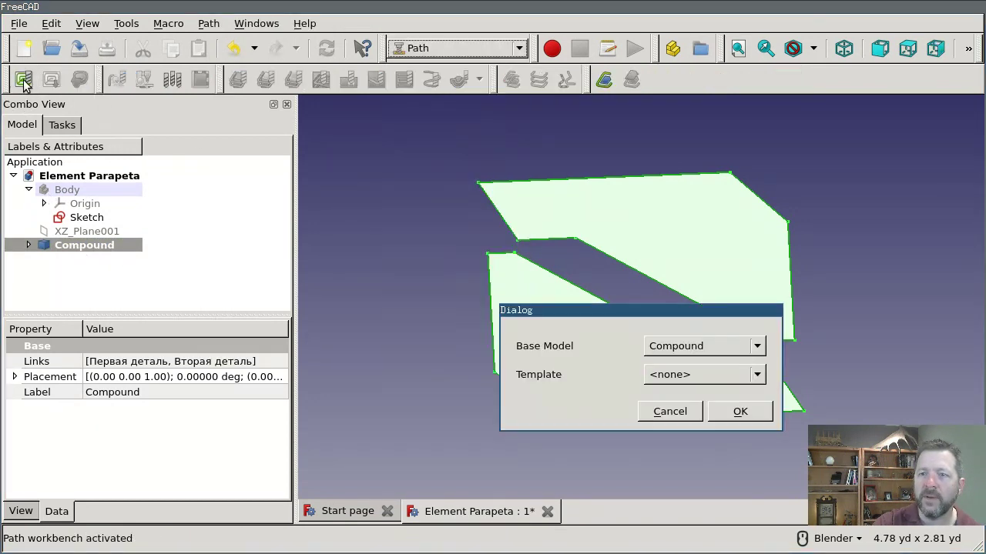
left_click(738, 414)
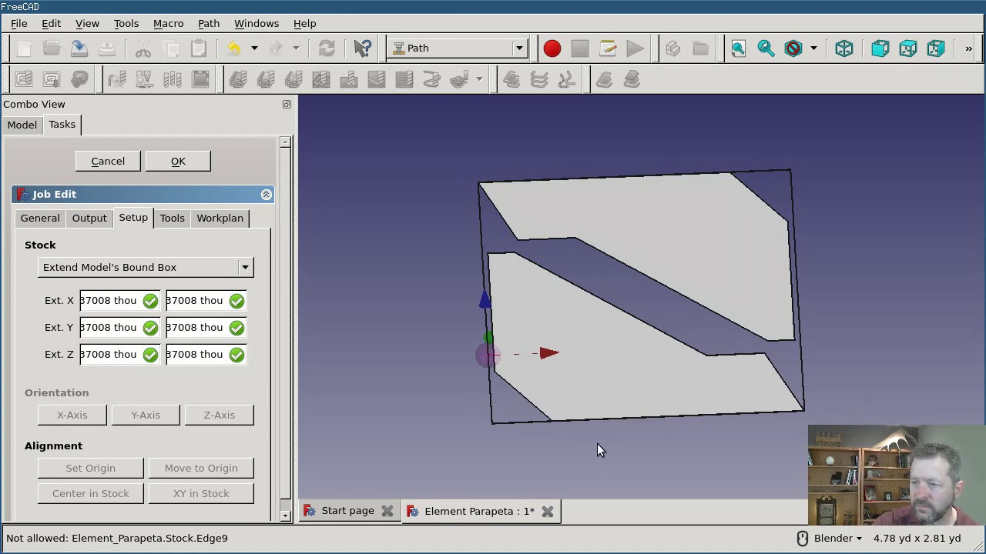
Orient the job's model to the Z-axis using the large flat face of one plate, and check the orientation from above.
mouse_move(597, 444)
middle_mouse_down()
mouse_move(643, 436)
mouse_move(478, 450)
mouse_move(507, 391)
mouse_move(535, 382)
mouse_move(524, 378)
middle_mouse_up()
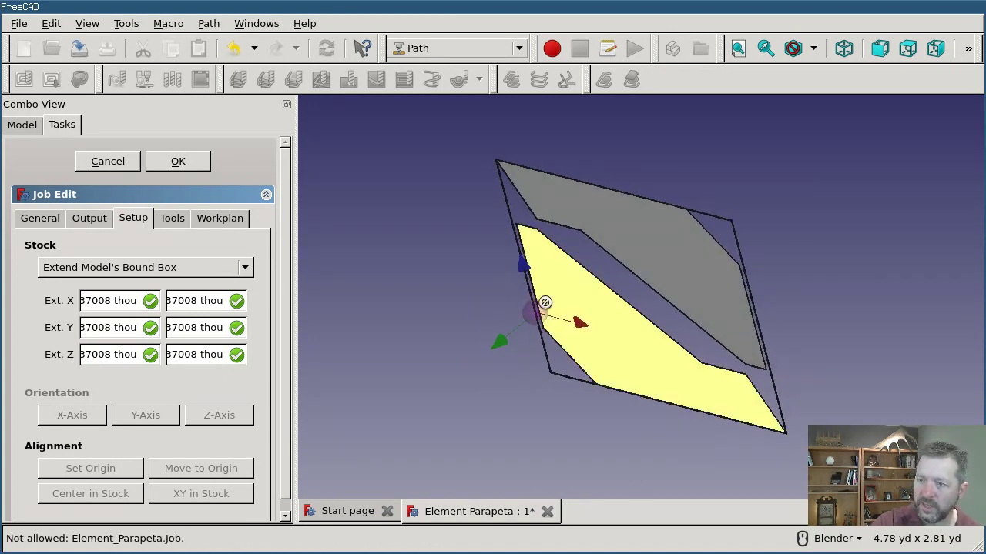
left_click(906, 50)
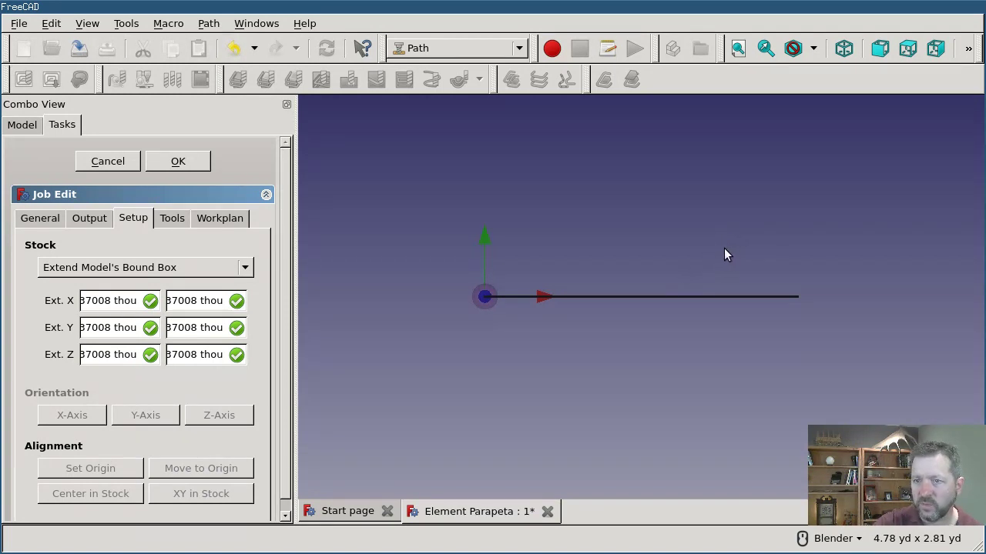
middle_click_drag(688, 204, 670, 259)
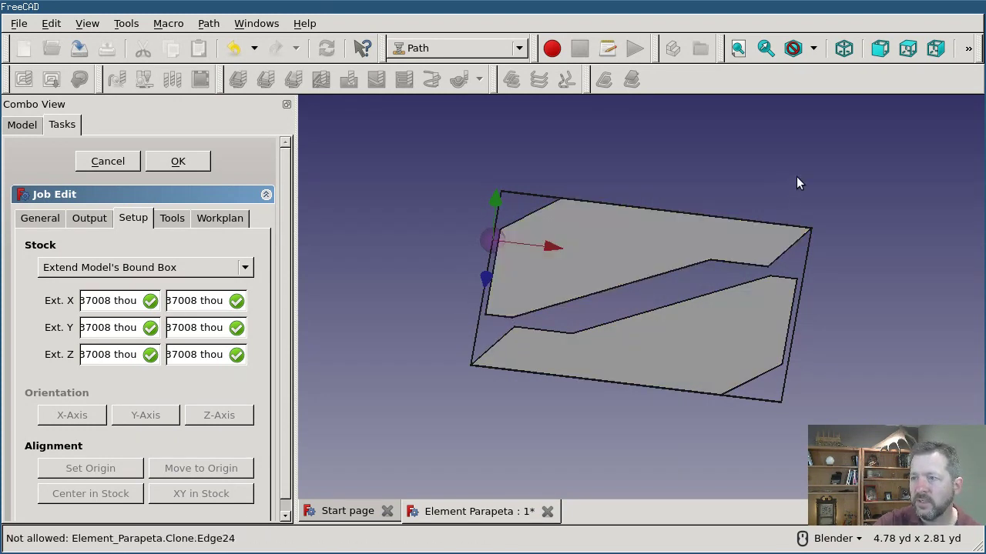
mouse_move(798, 183)
middle_mouse_down()
mouse_move(796, 172)
mouse_move(783, 182)
middle_mouse_up()
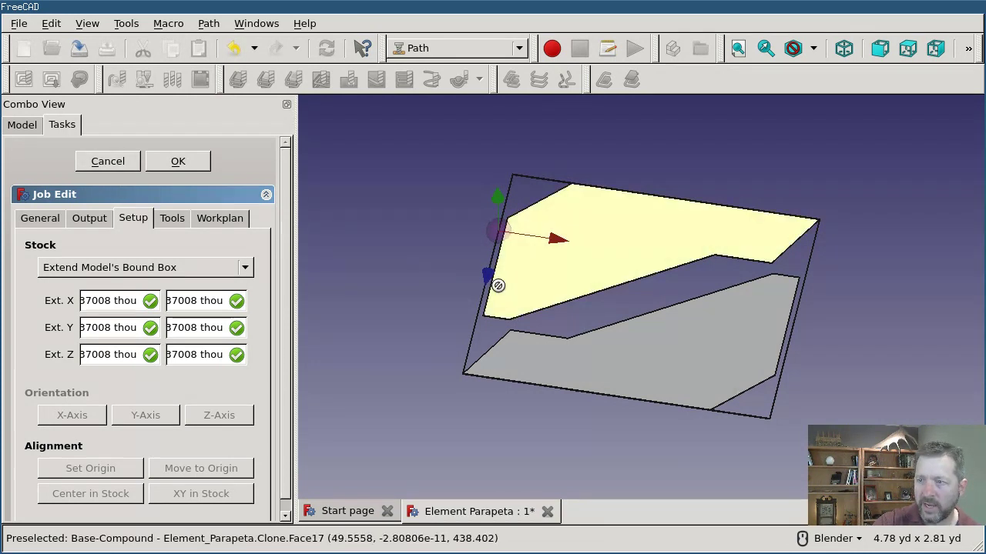
left_click(631, 255)
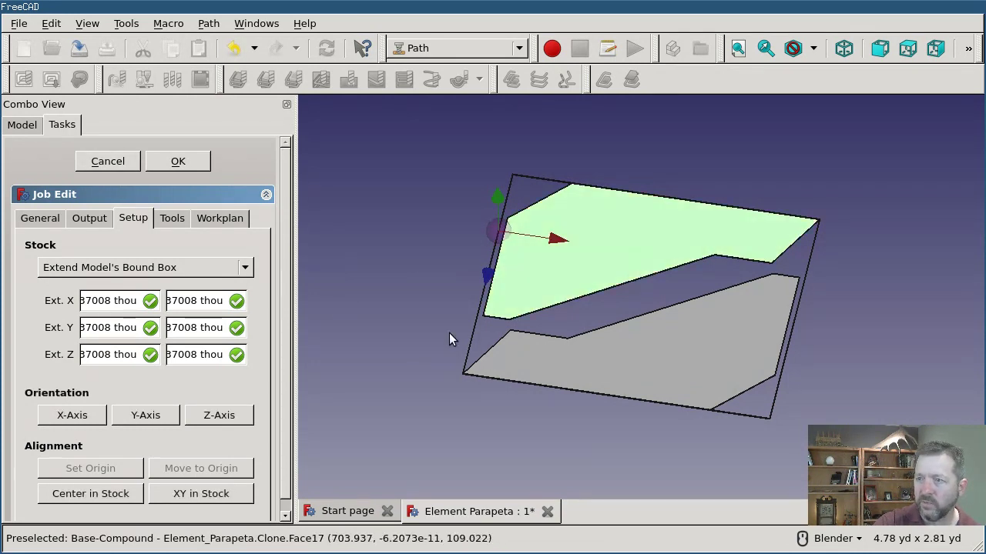
left_click(217, 423)
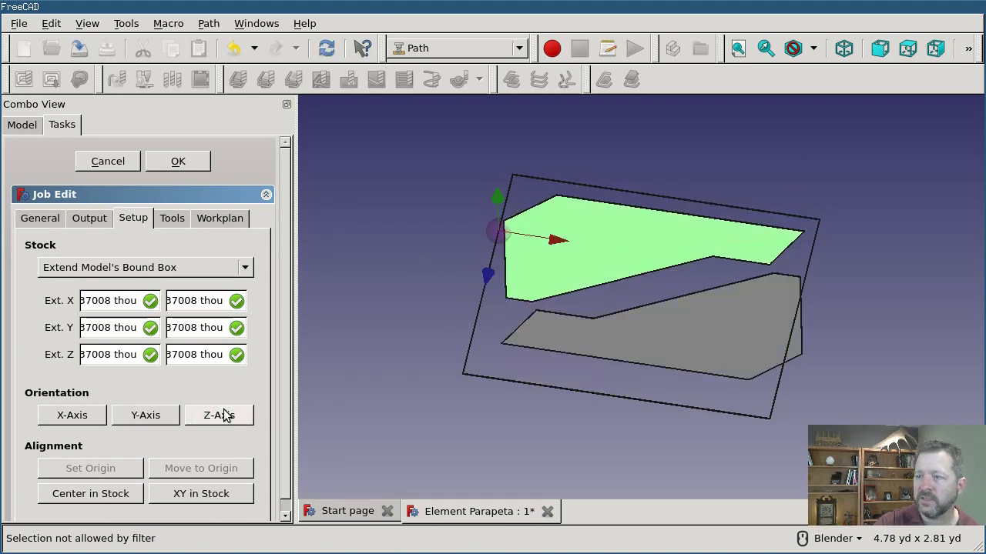
middle_click_drag(833, 415, 709, 381)
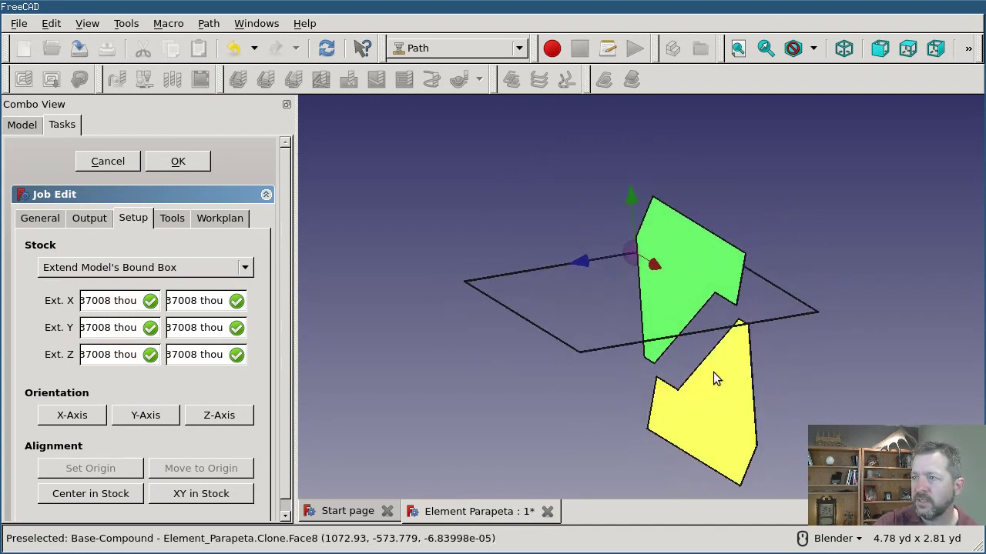
left_click(908, 49)
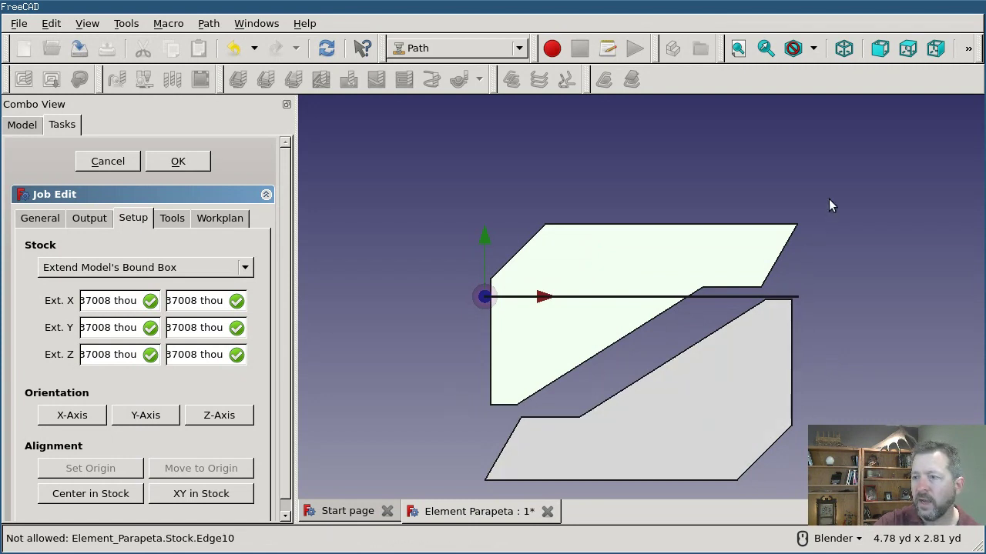
middle_click_drag(829, 205, 773, 239)
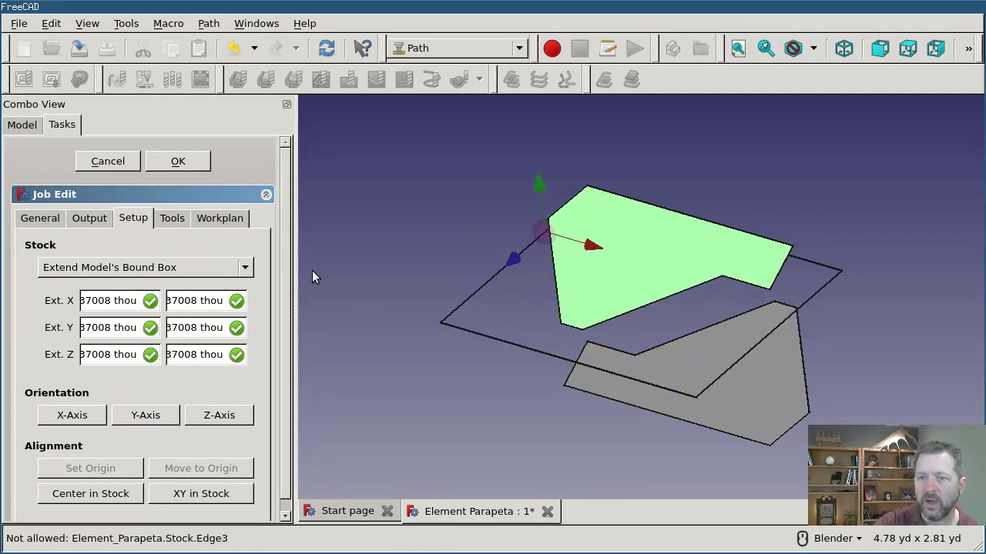
Regenerate the stock around the reoriented model by switching it to Create Box and back to Extend Model's Bound Box.
left_click(188, 271)
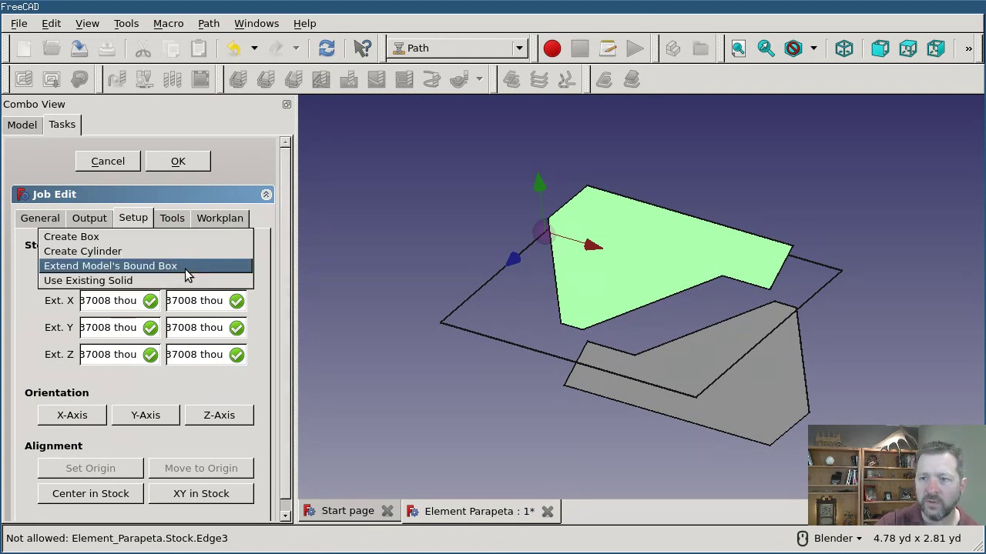
left_click(132, 237)
left_click(190, 266)
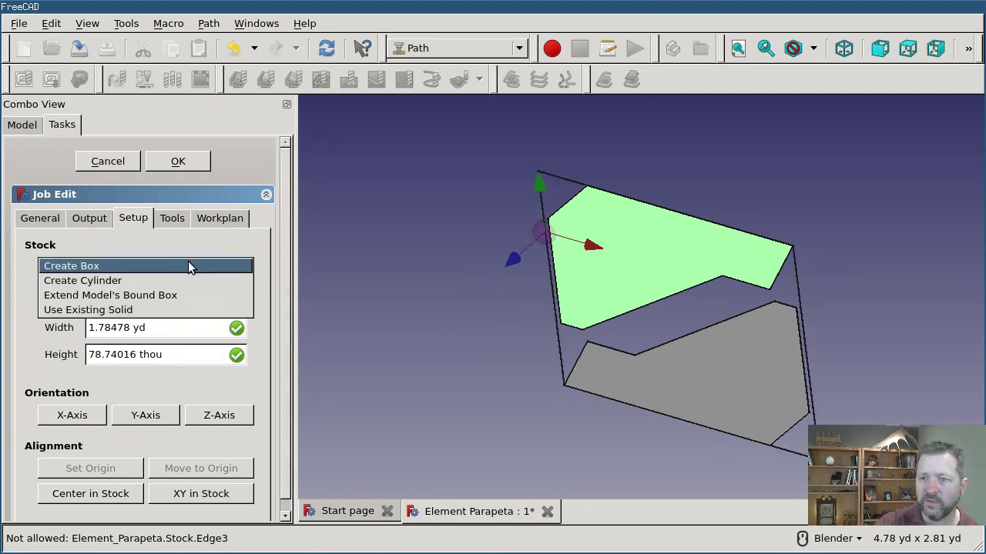
left_click(141, 297)
middle_click_drag(587, 438, 593, 315)
left_click(907, 47)
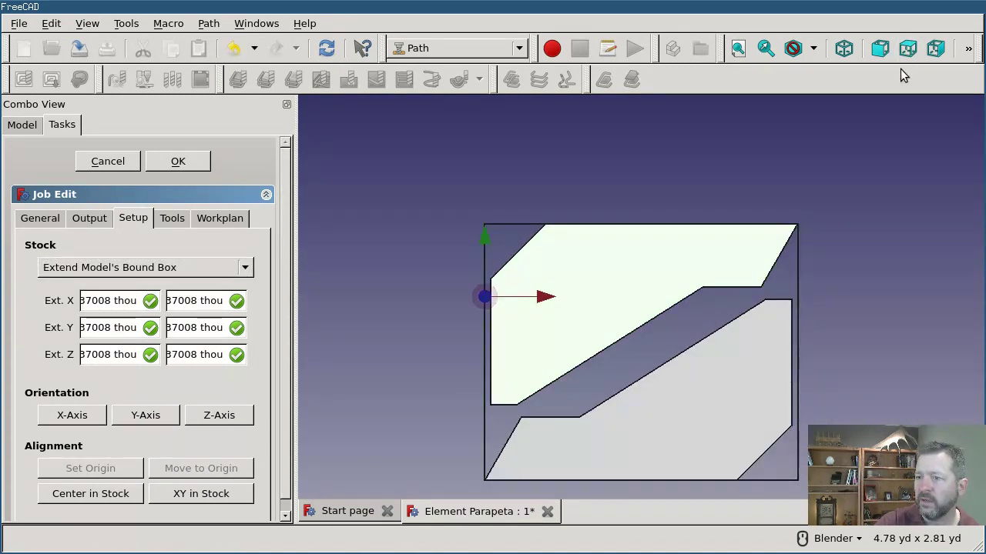
middle_click_drag(500, 294, 535, 312)
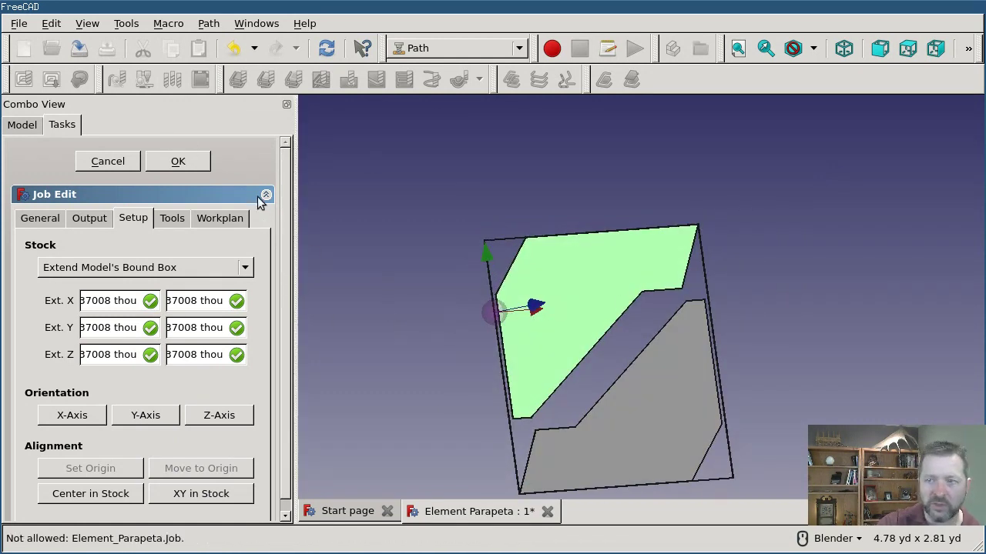
Accept the job settings and set the Default Tool's horizontal and vertical feed to 150 in/min.
left_click(185, 160)
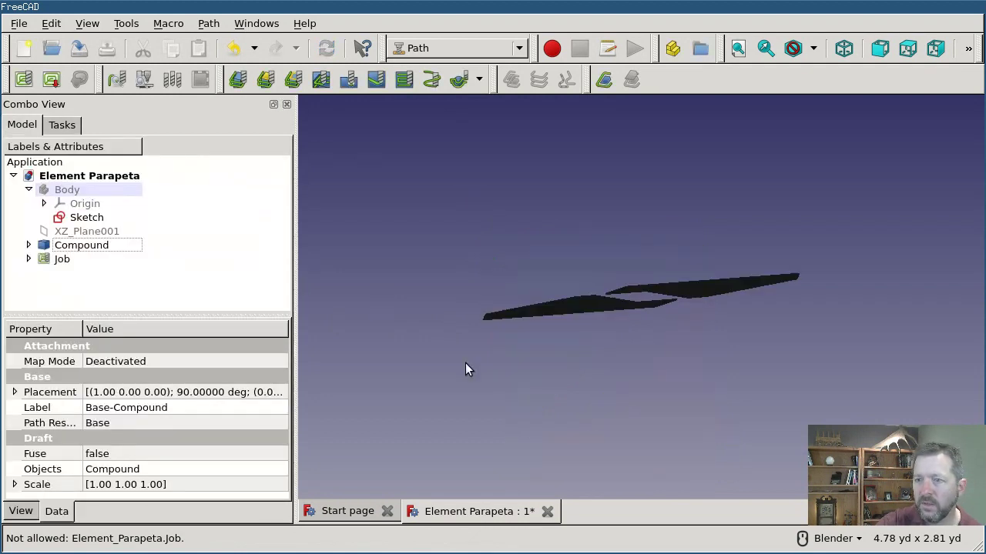
middle_click_drag(715, 369, 357, 337)
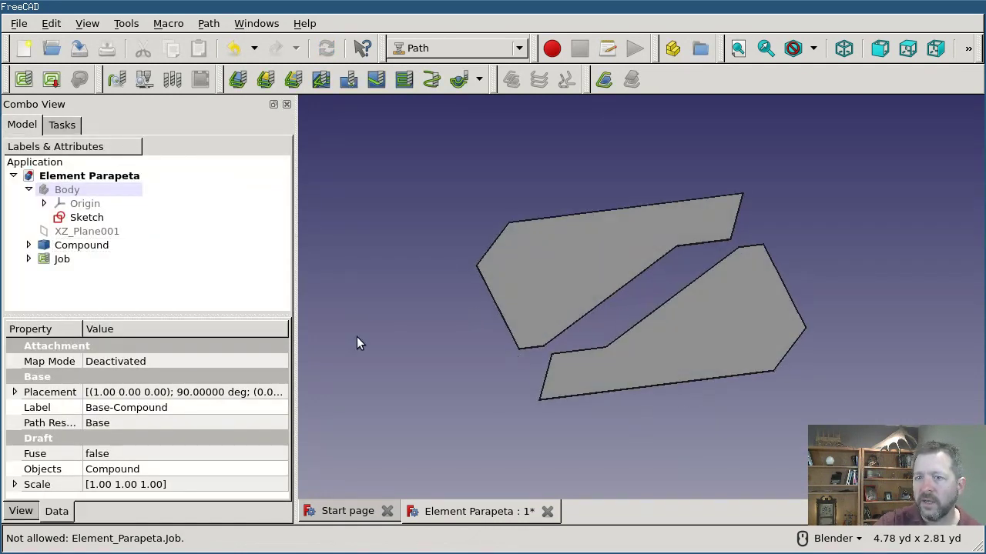
left_click(28, 258)
left_click(94, 274)
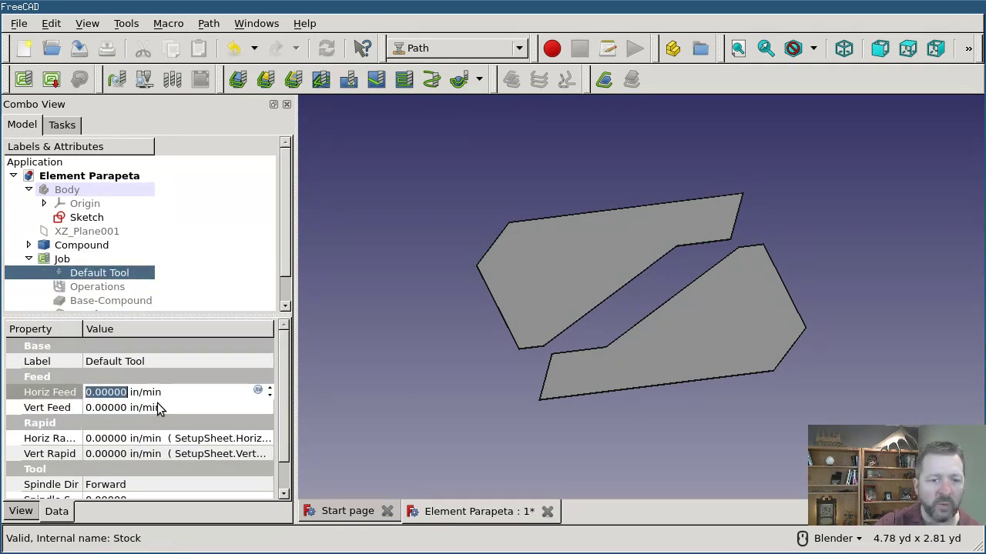
left_click(109, 392)
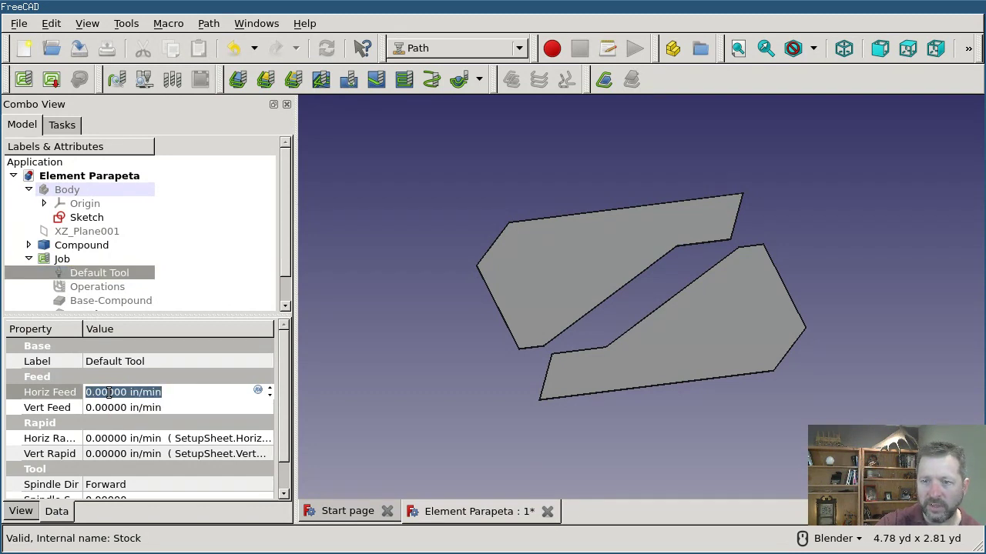
type("150")
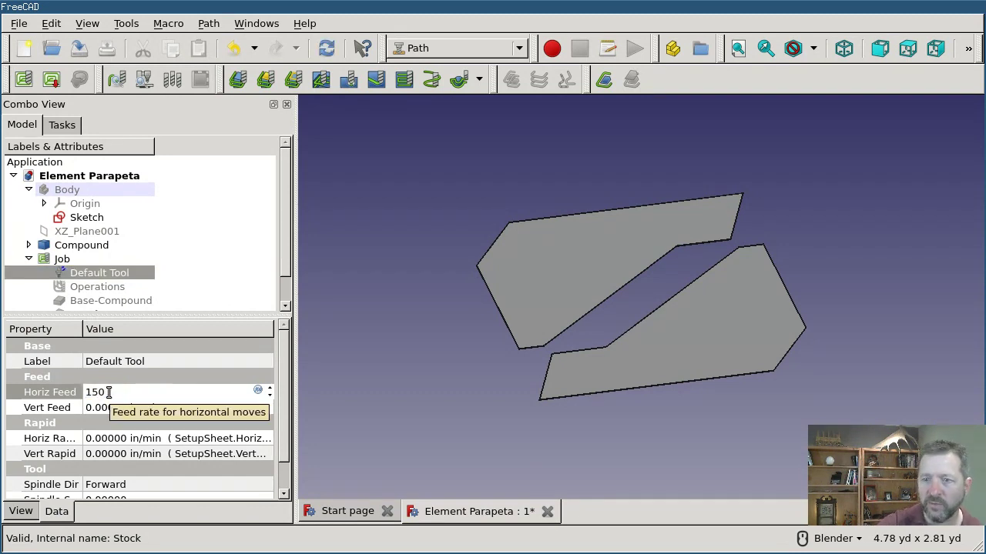
left_click(101, 407)
type("150")
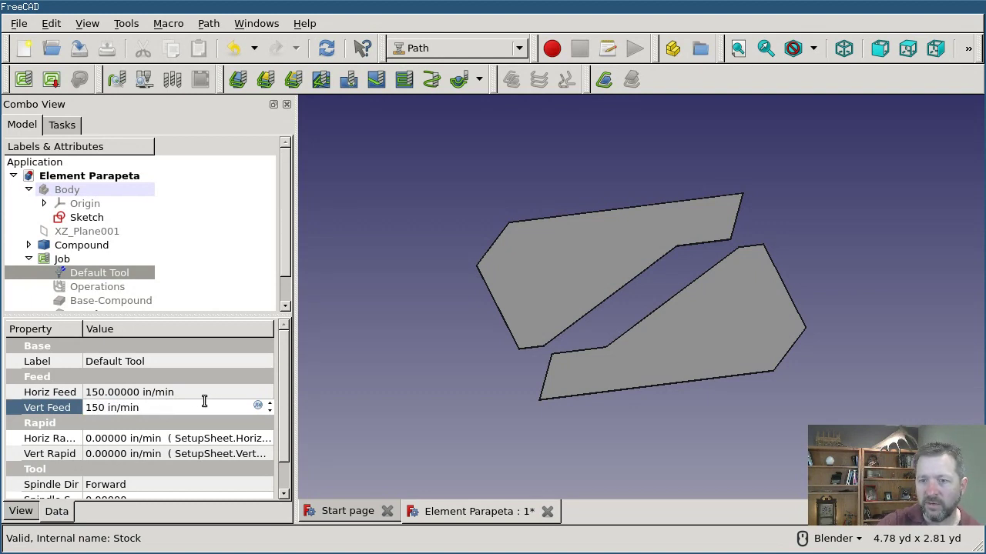
left_click(234, 392)
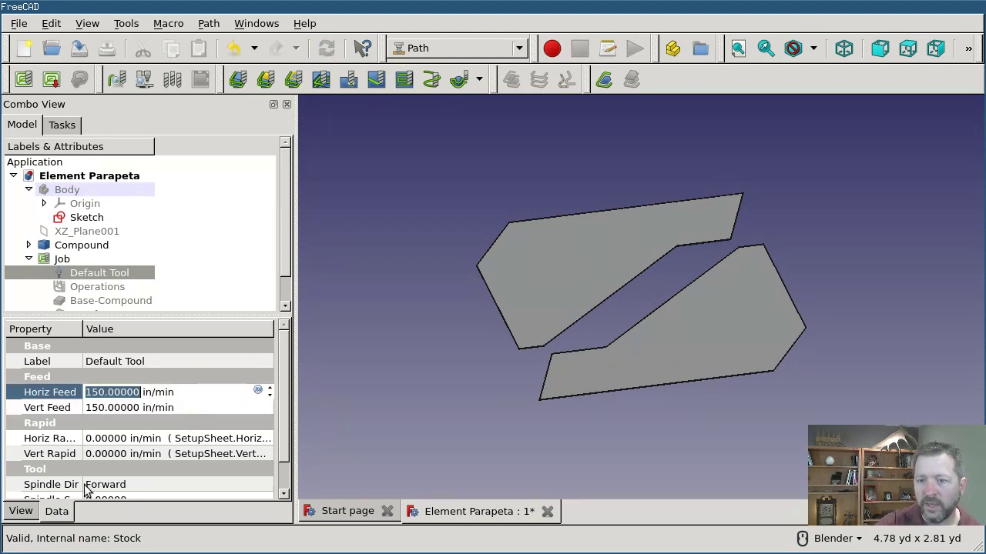
scroll(185, 448, "down", 1)
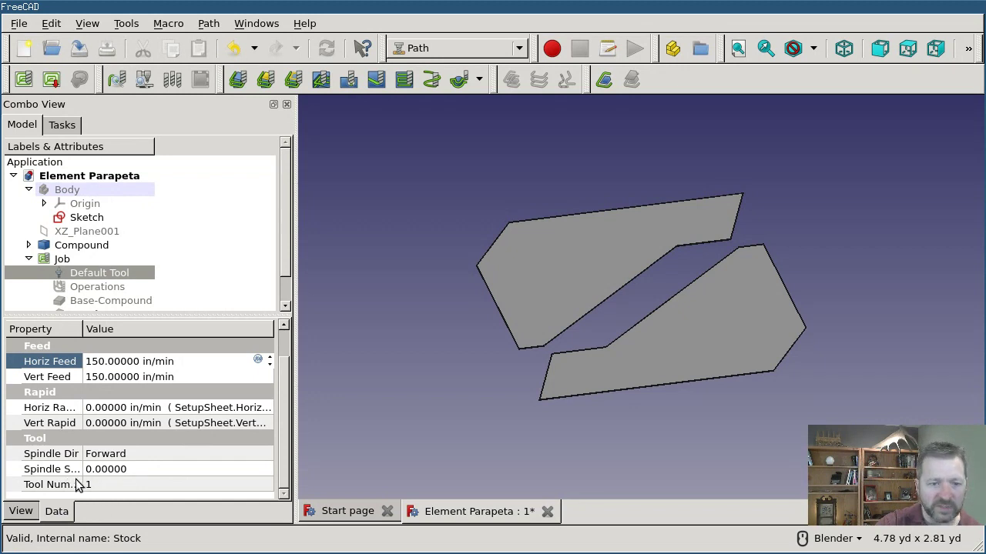
Apply a Profile Faces operation to the large flat faces of both plates, using Default Tool with cut side Inside and direction CW.
left_click(416, 375)
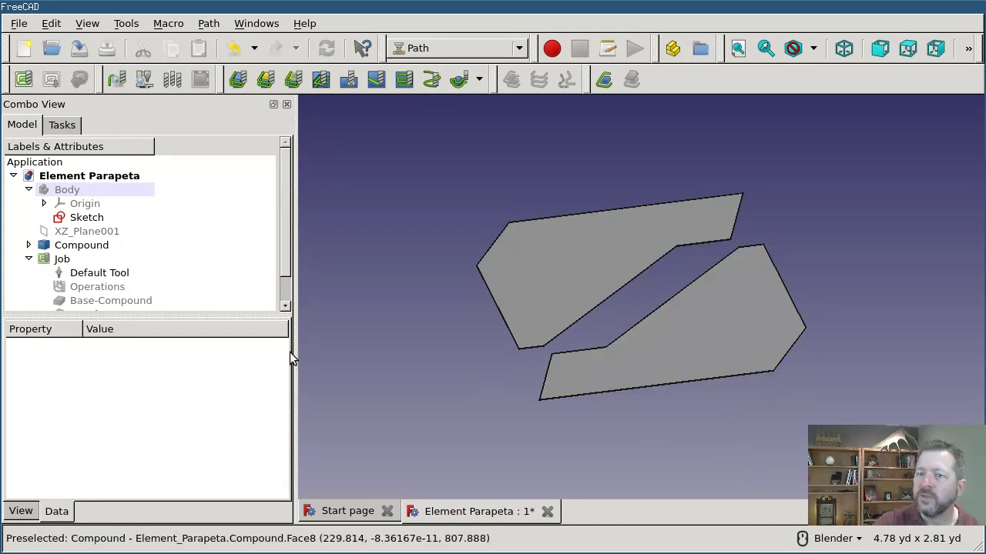
left_click(576, 276)
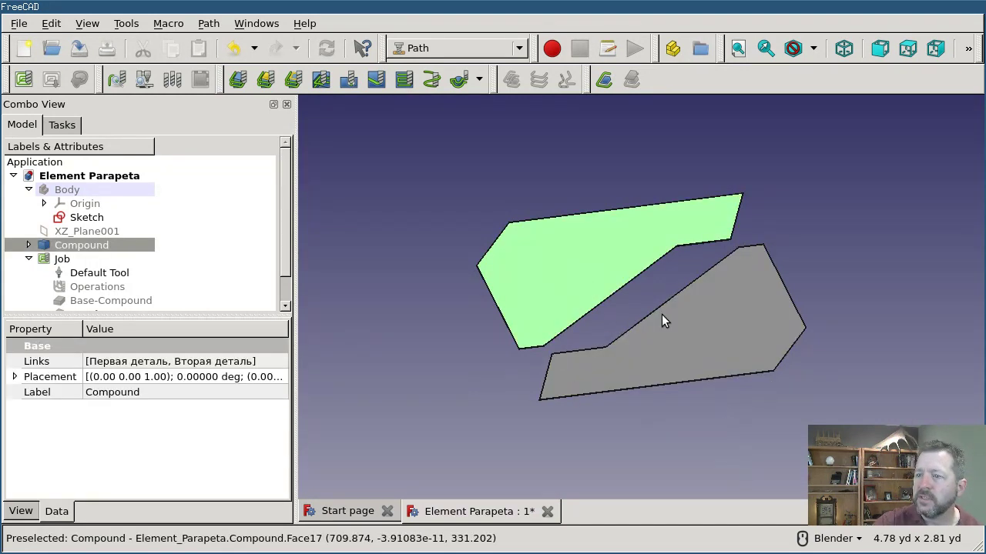
left_click(736, 327, "ctrl")
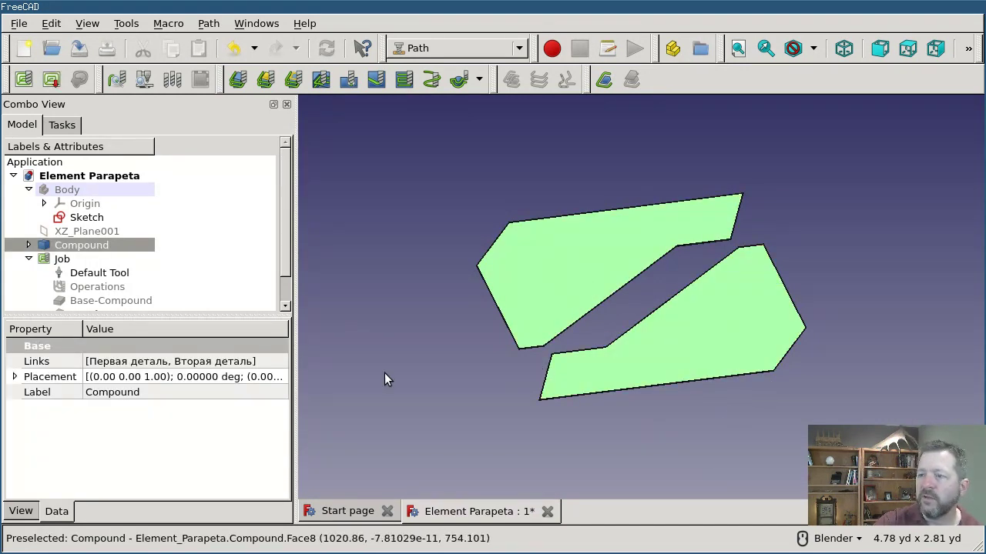
left_click(266, 80)
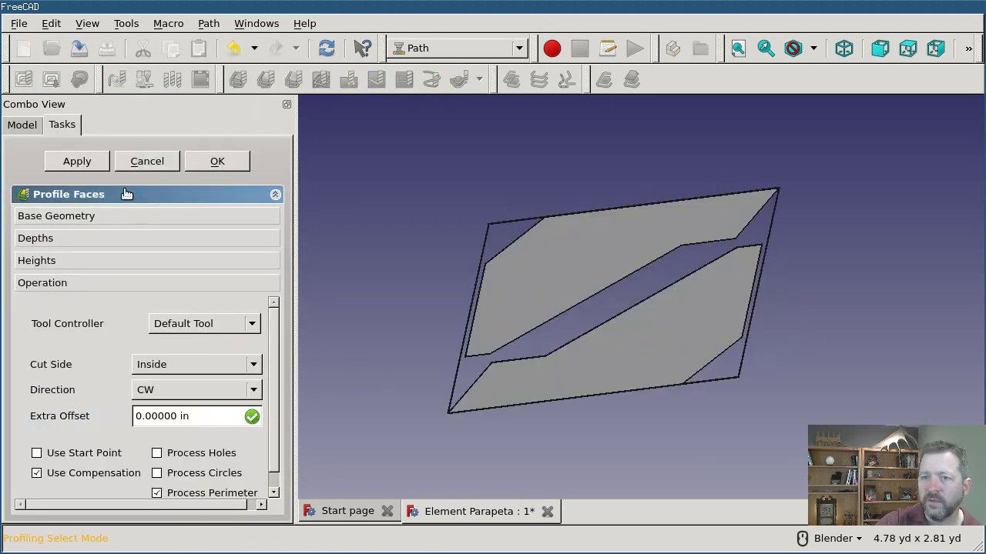
left_click(97, 162)
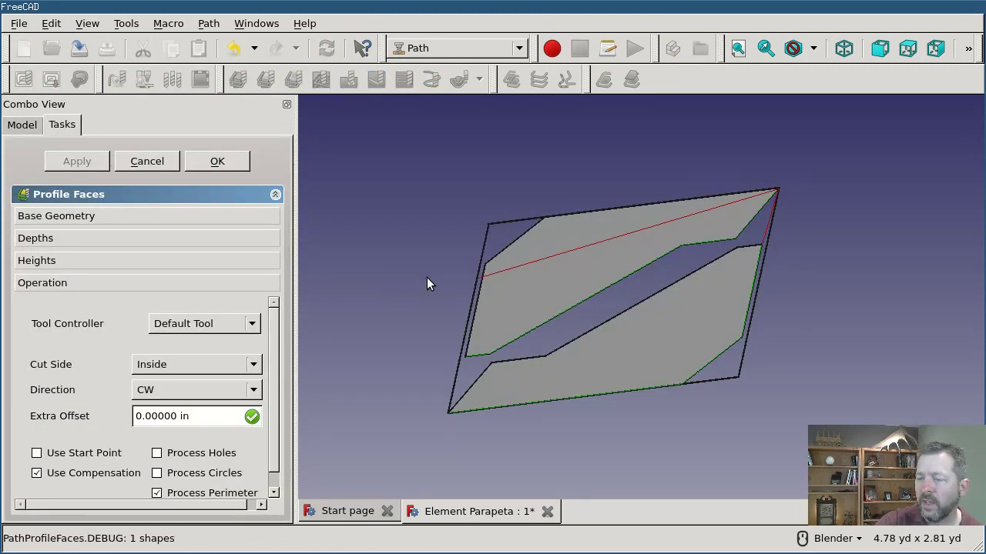
Hide Base-Compound to inspect the profile toolpaths inside the stock, and accept the Profile Faces operation.
scroll(534, 346, "up", 2)
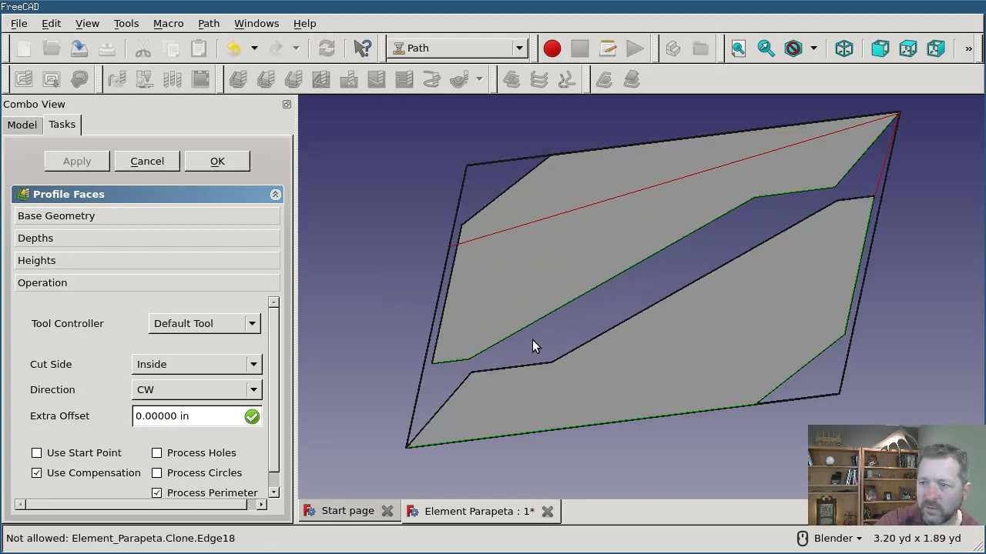
scroll(532, 339, "up", 1)
scroll(456, 346, "up", 2)
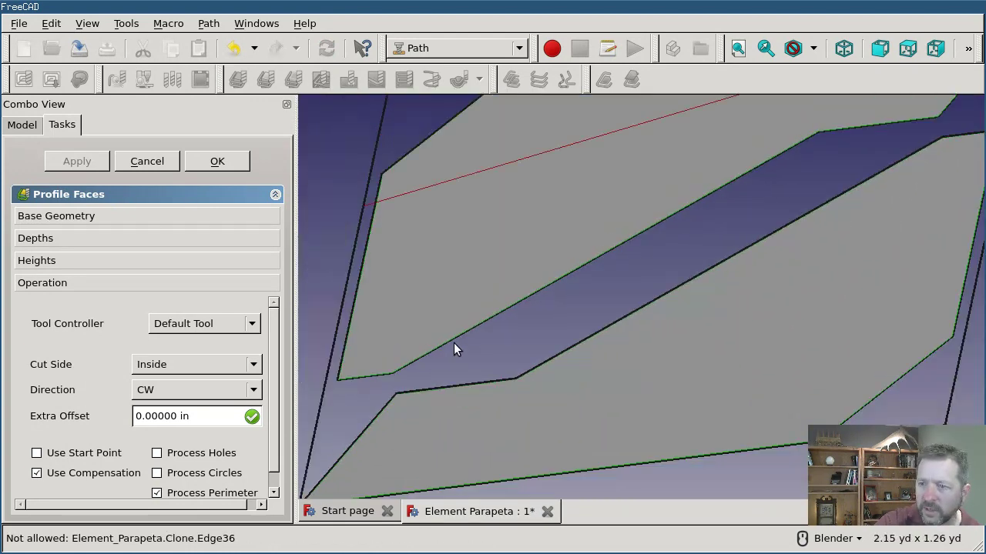
scroll(454, 348, "down", 2)
left_click(25, 133)
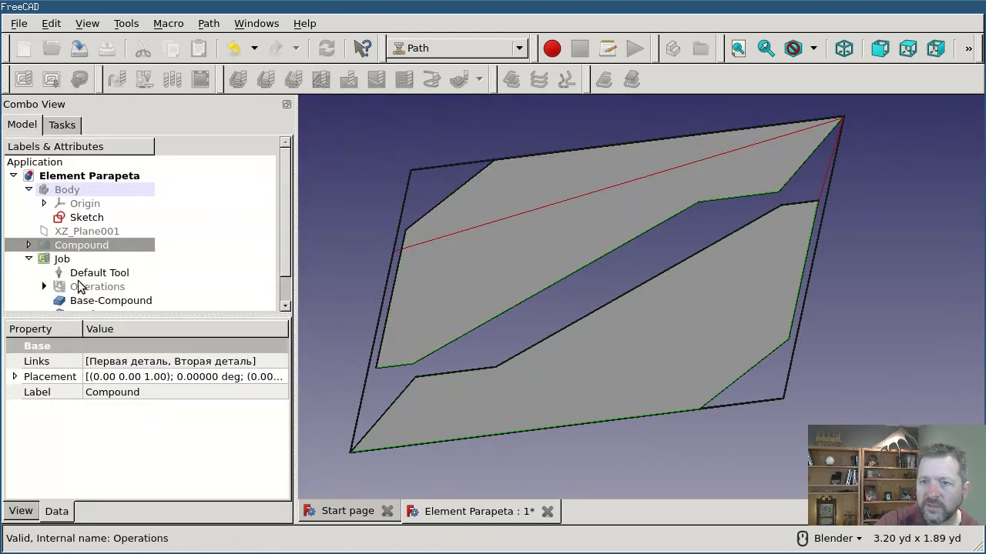
scroll(80, 281, "down", 1)
left_click(120, 274)
key("space")
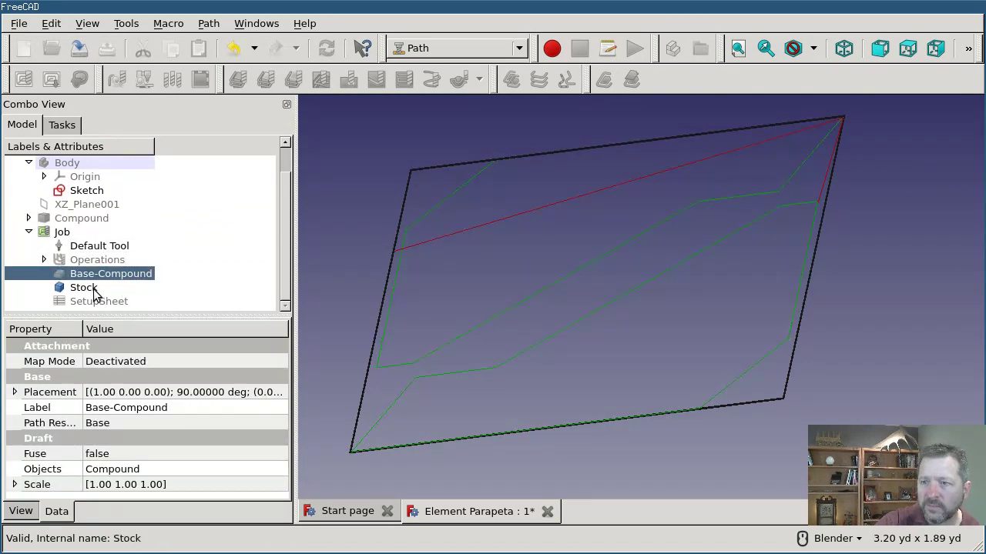
left_click(92, 288)
left_click(96, 275)
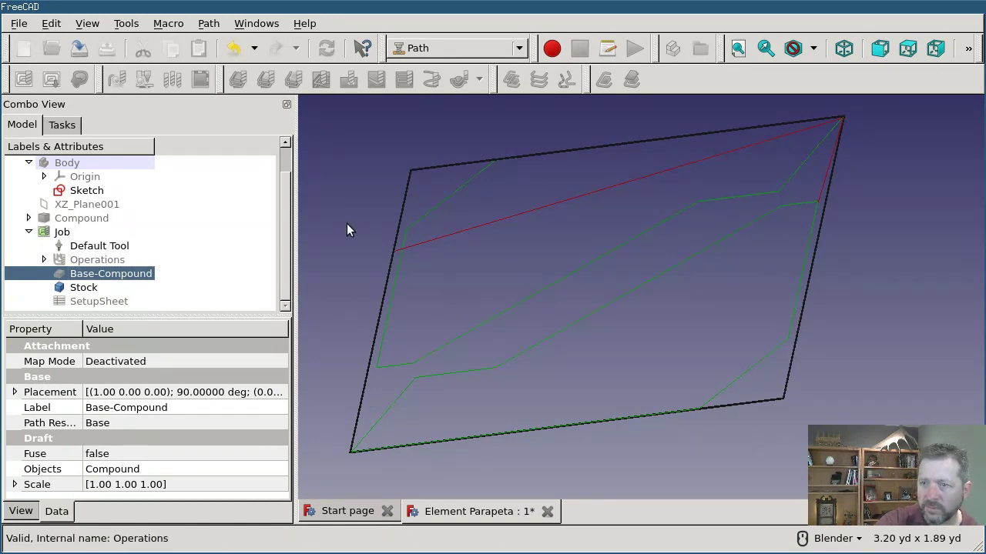
left_click(87, 232)
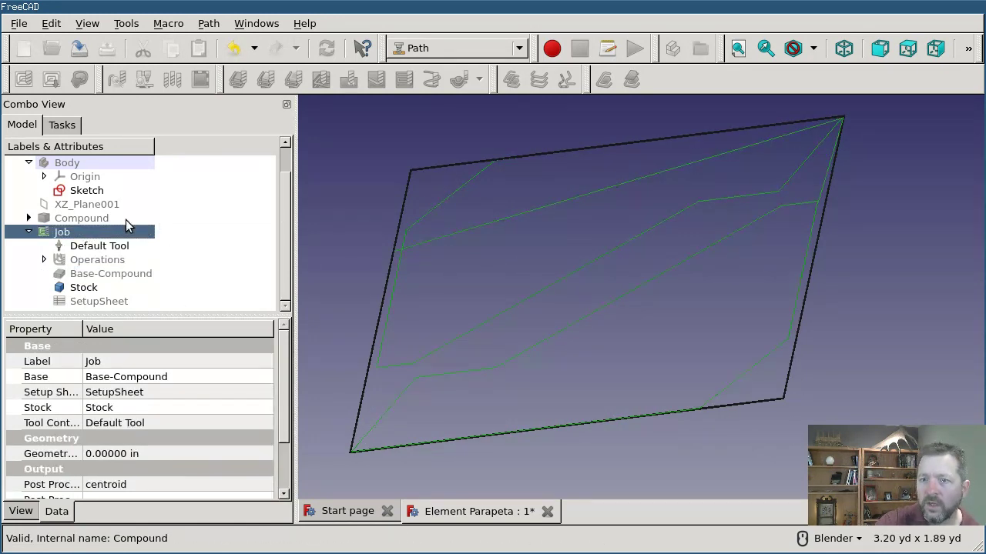
left_click(65, 127)
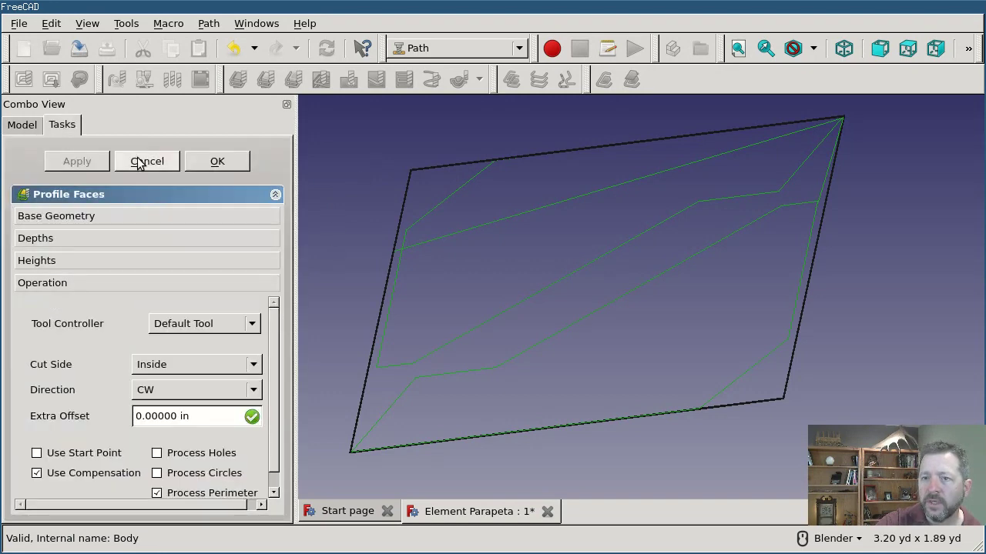
left_click(214, 162)
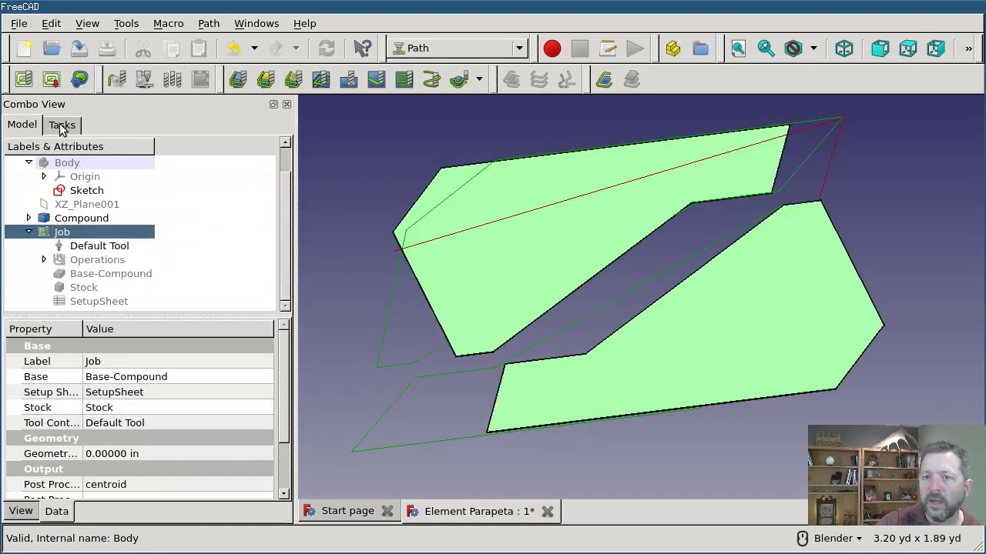
Post-process the job to userfile.ngc, replacing the existing file, and review the generated G-code through to its postamble.
left_click(52, 80)
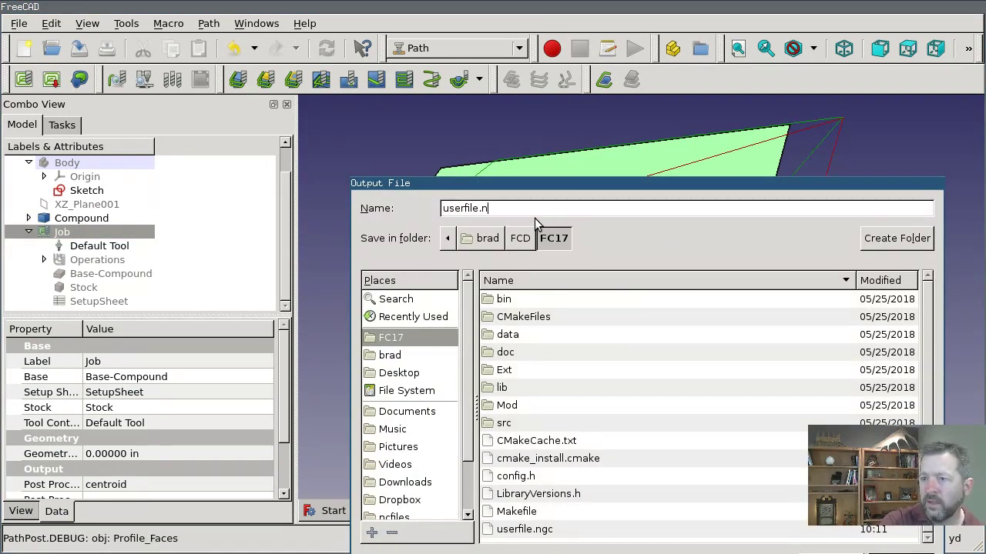
key("Return")
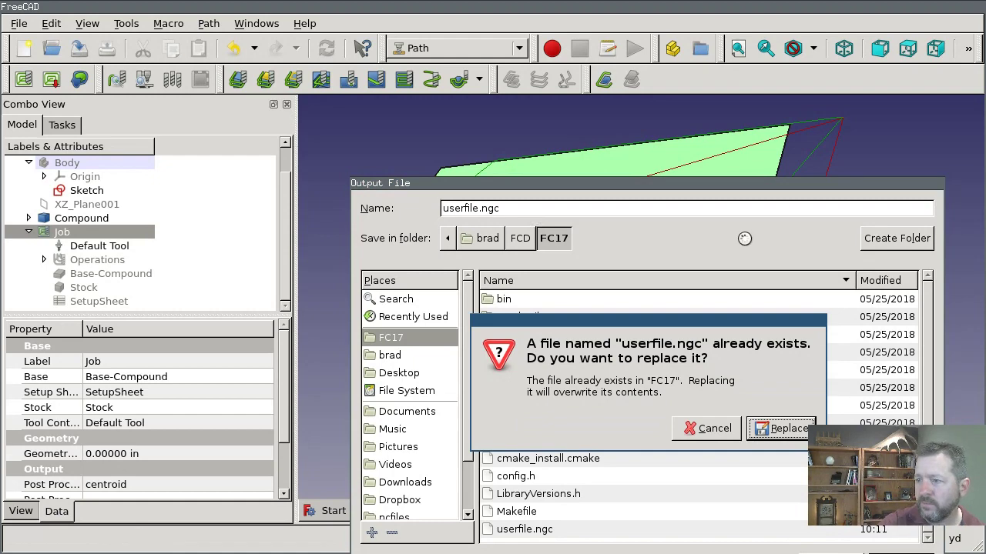
left_click(781, 429)
scroll(689, 402, "down", 10)
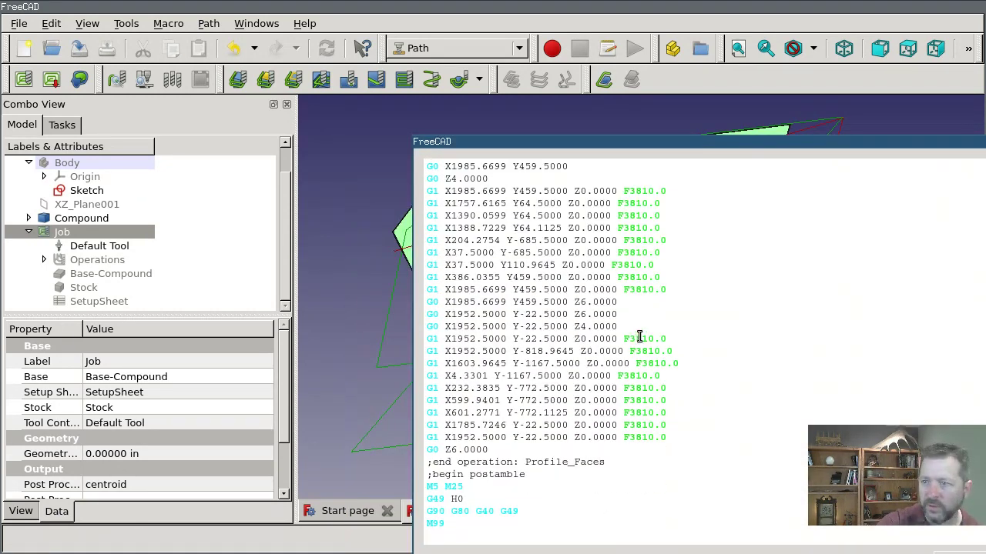
scroll(639, 336, "up", 4)
scroll(655, 330, "down", 4)
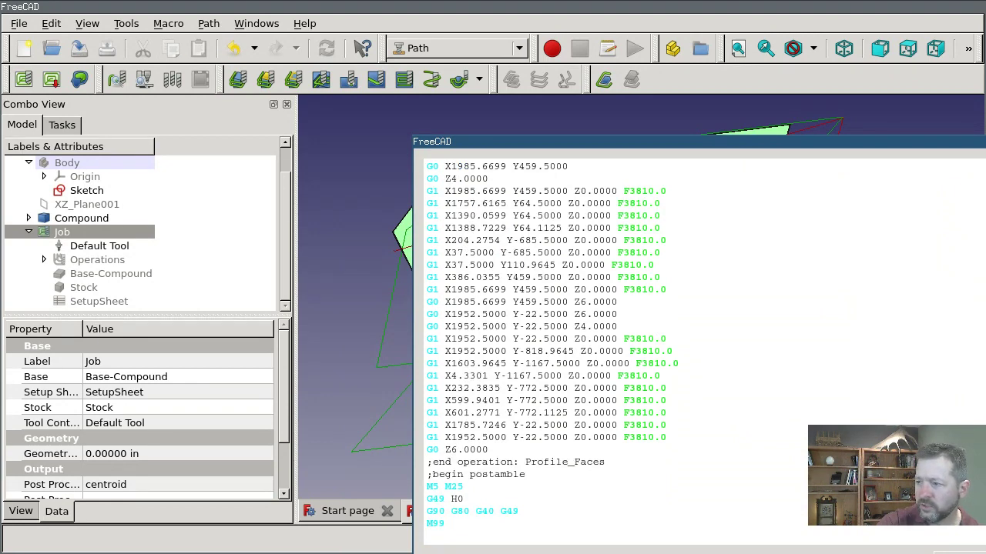
key("Escape")
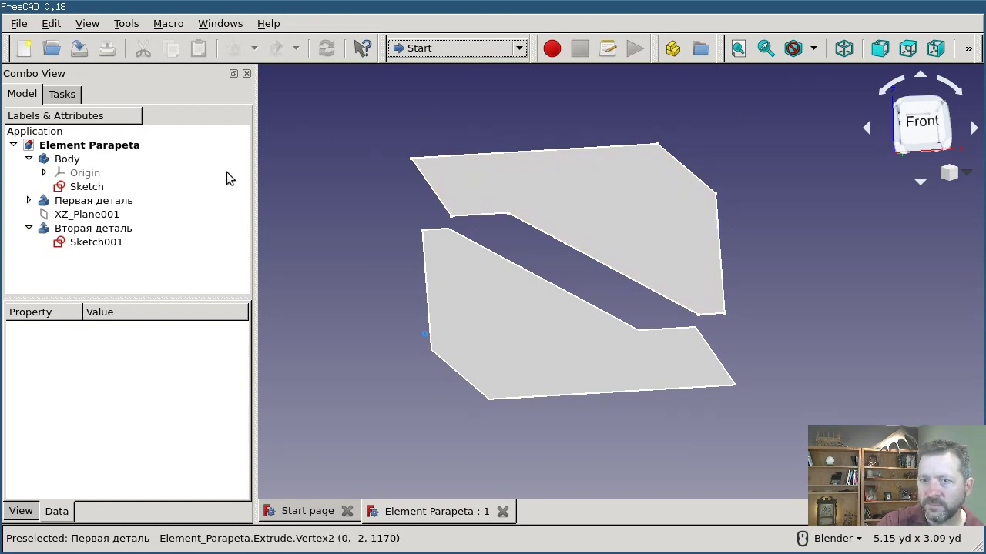
In the Path workbench, create a job with both Первая деталь and Вторая деталь as its models and no template.
left_click(493, 46)
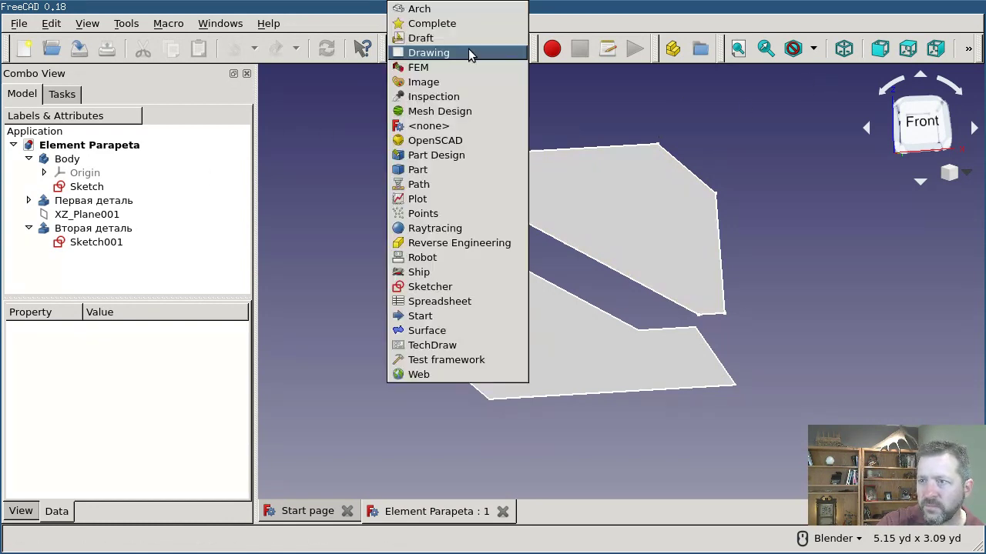
left_click(443, 189)
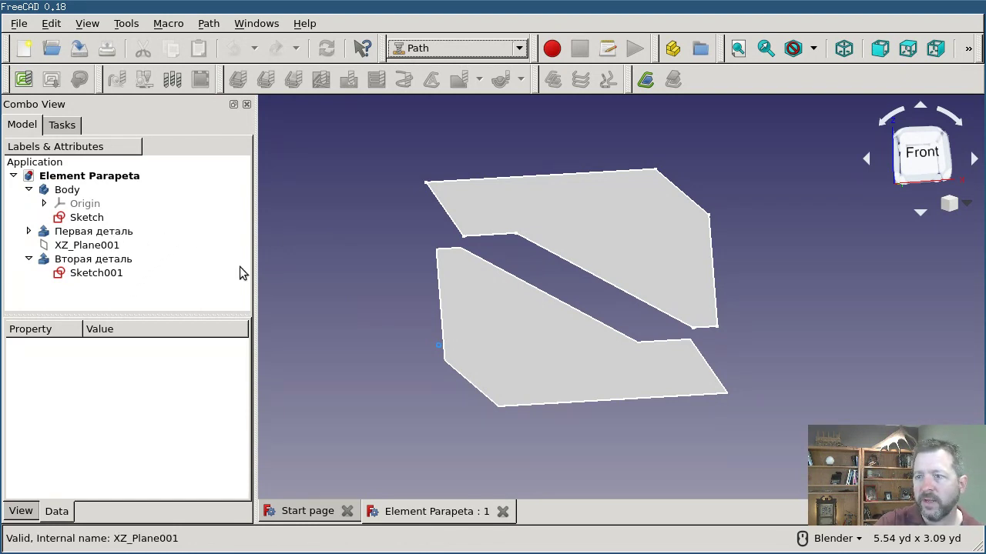
left_click(105, 232)
left_click(108, 259, "ctrl")
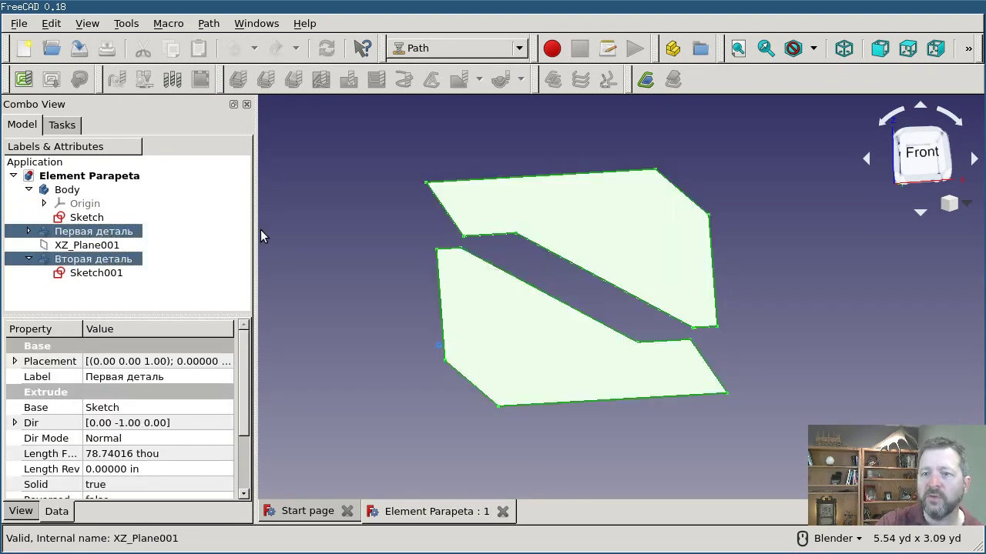
left_click(23, 80)
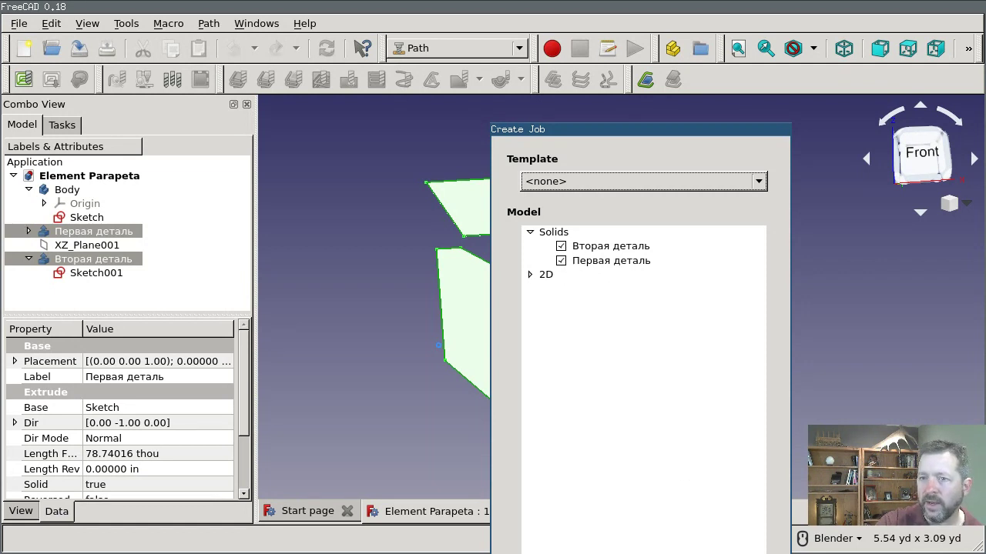
left_click(678, 552)
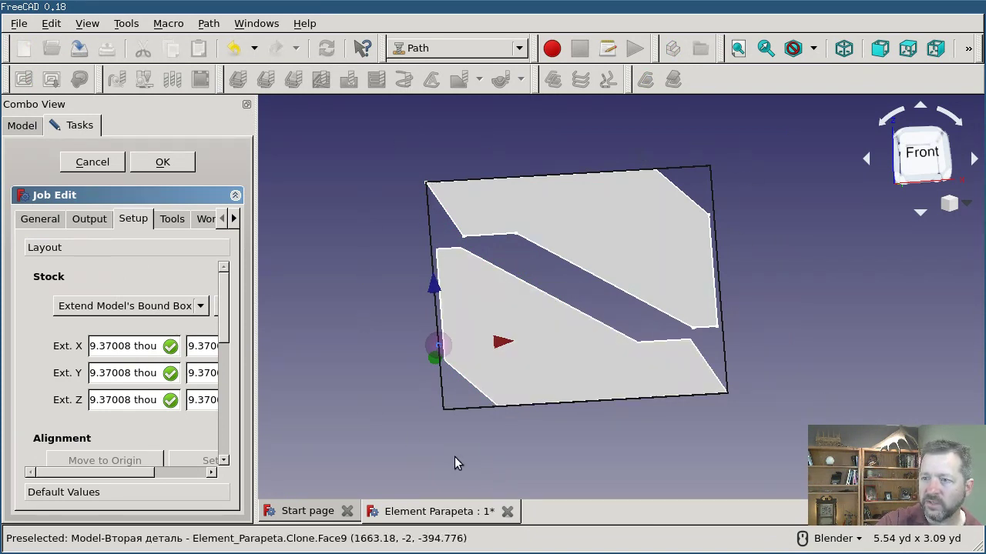
Examine the plates and stock from below and in front view, and widen the job settings area to show the full setup options.
middle_click_drag(528, 498, 558, 413)
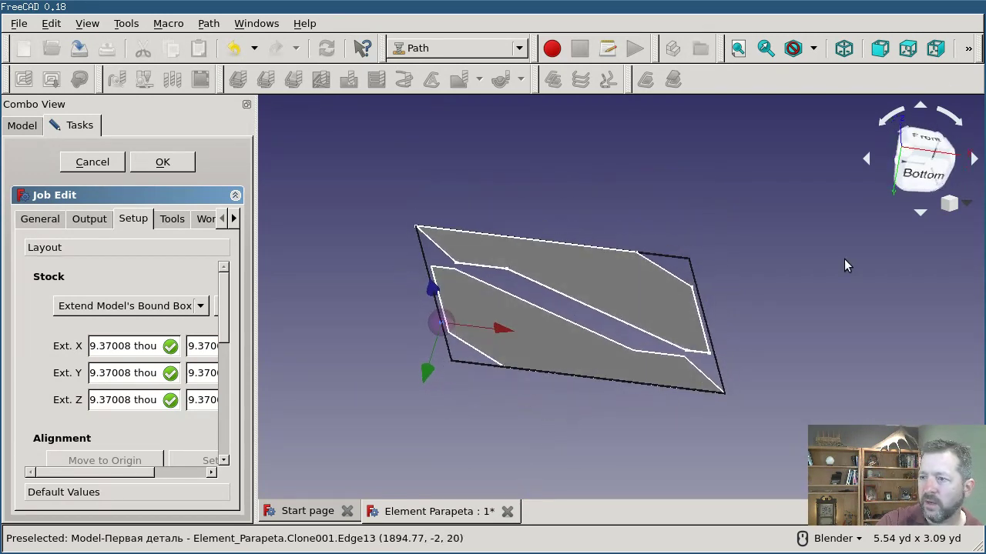
mouse_move(712, 171)
middle_mouse_down()
mouse_move(703, 209)
mouse_move(721, 173)
middle_mouse_up()
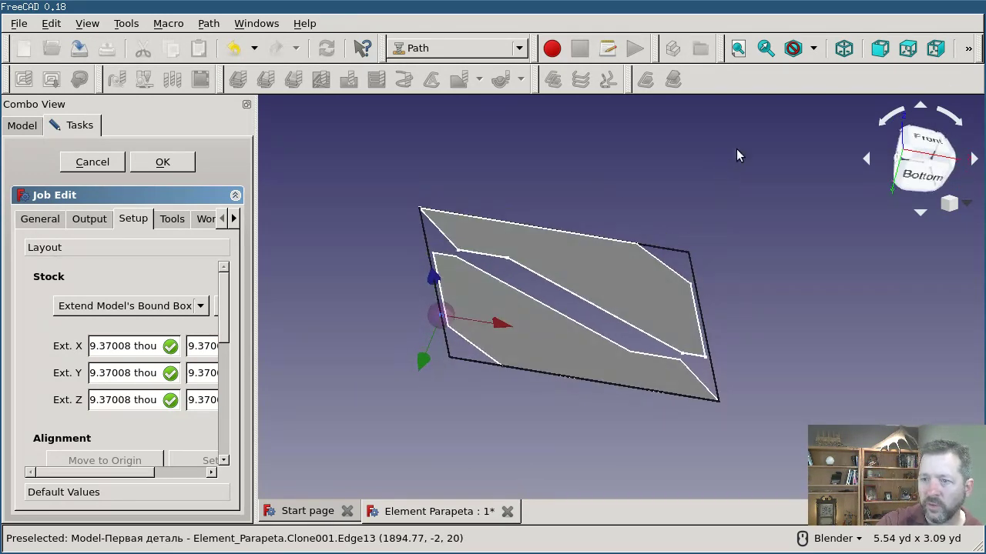
key("1")
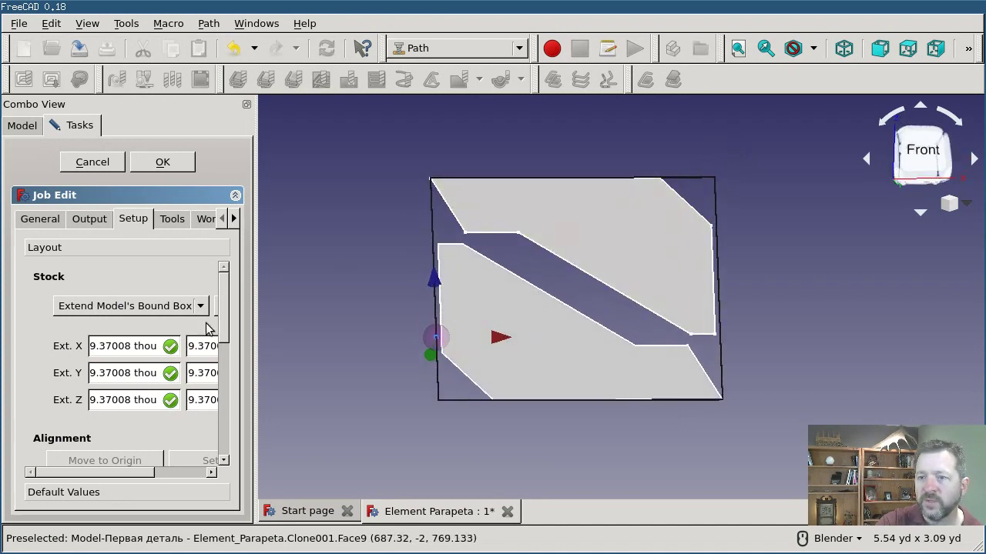
left_click_drag(257, 336, 368, 359)
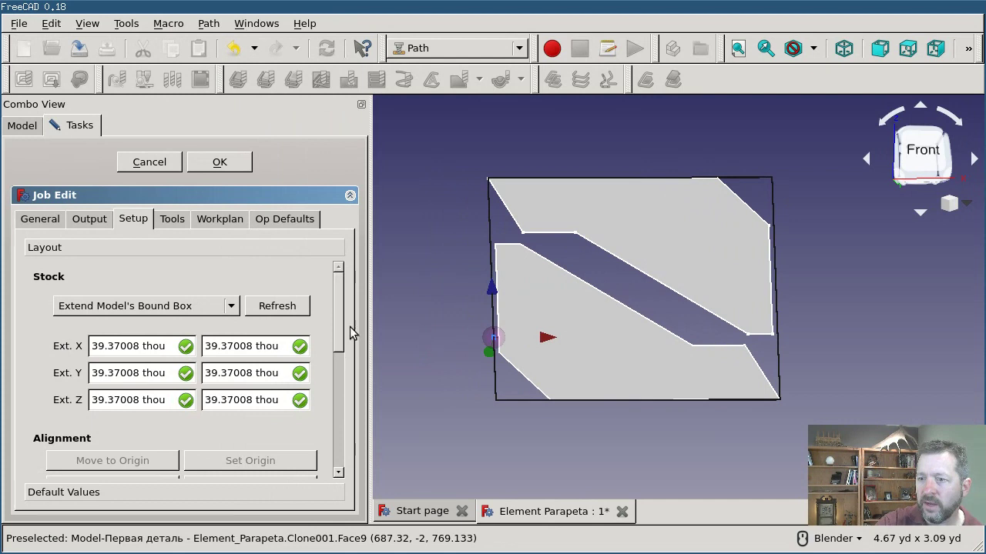
Align the faces of Первая деталь and Вторая деталь with the Z axis in the job setup.
left_click(641, 228)
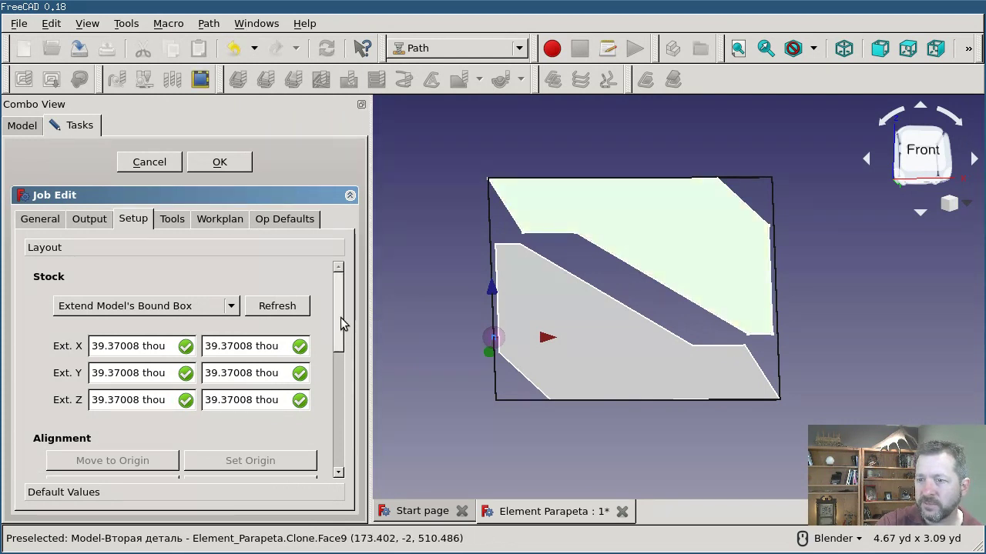
left_click_drag(342, 324, 334, 378)
left_click(278, 373)
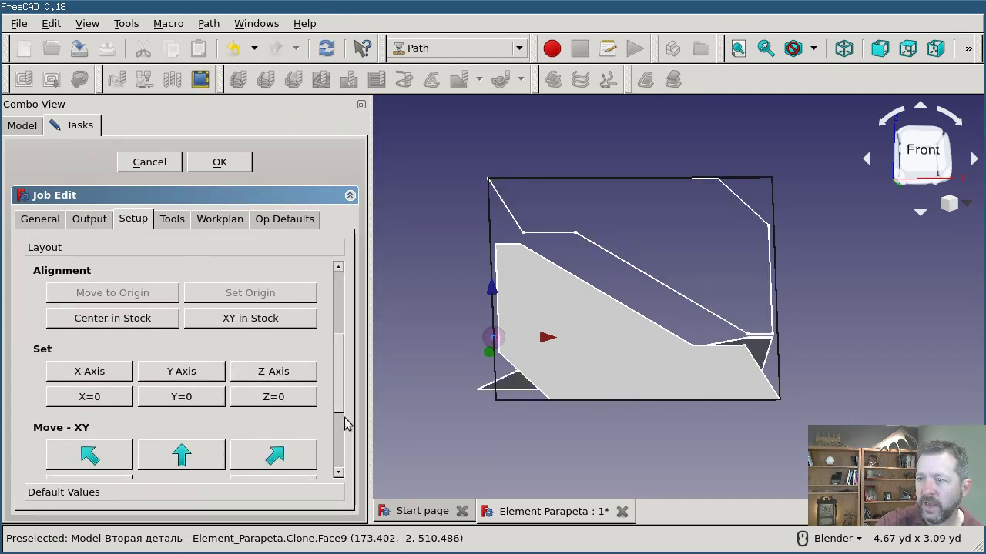
middle_click_drag(576, 429, 530, 383)
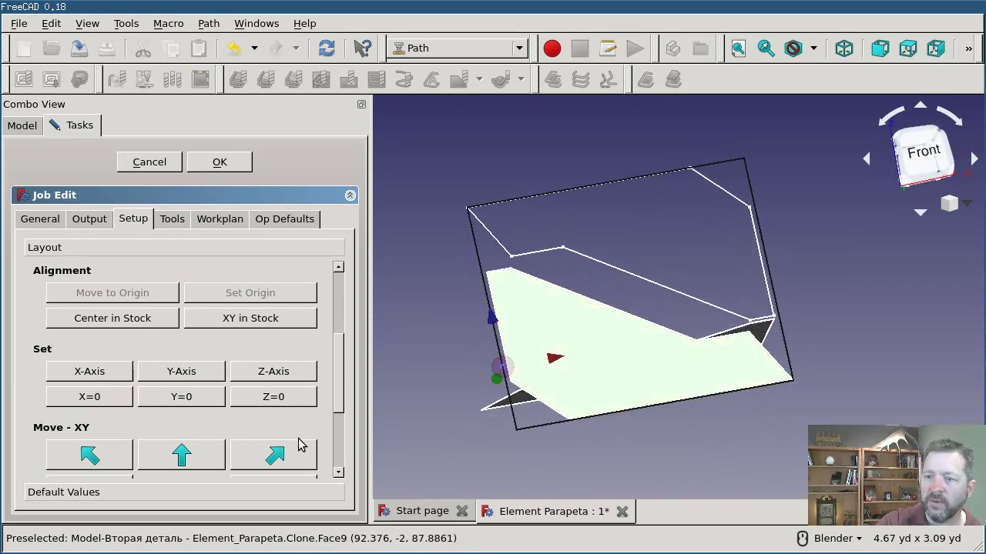
left_click(285, 372)
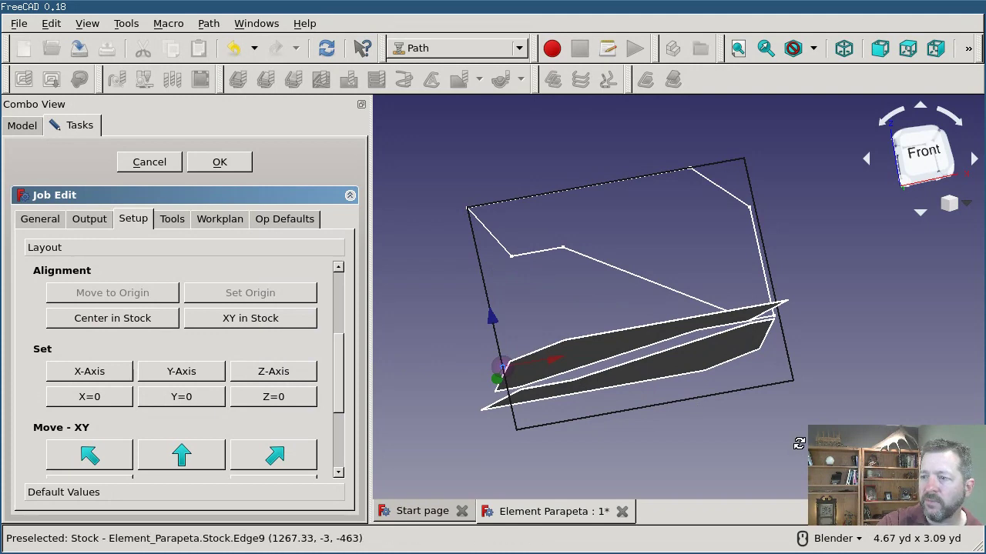
middle_click_drag(798, 444, 649, 218)
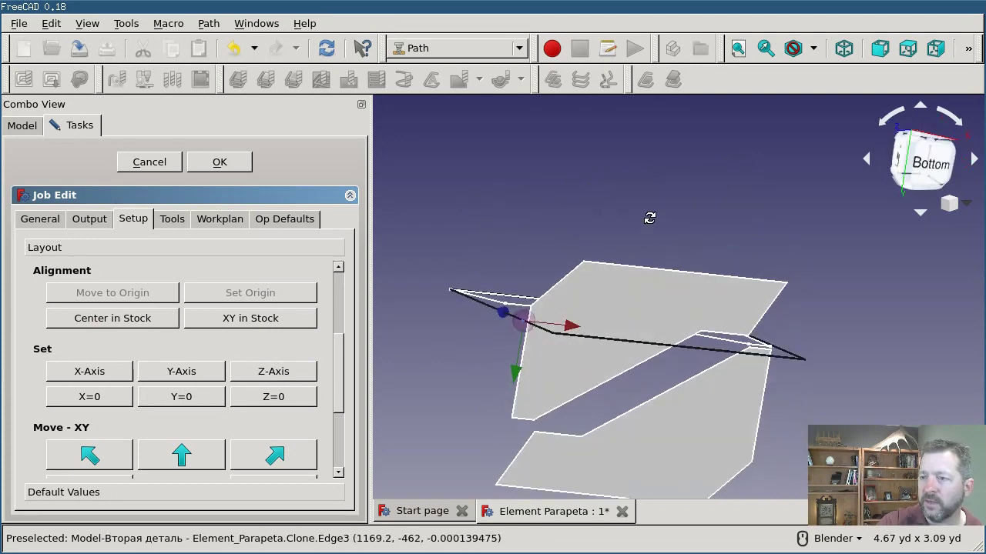
Refresh the Extend Model's Bound Box stock for the reoriented plates and inspect it from below and above.
left_click_drag(341, 367, 342, 308)
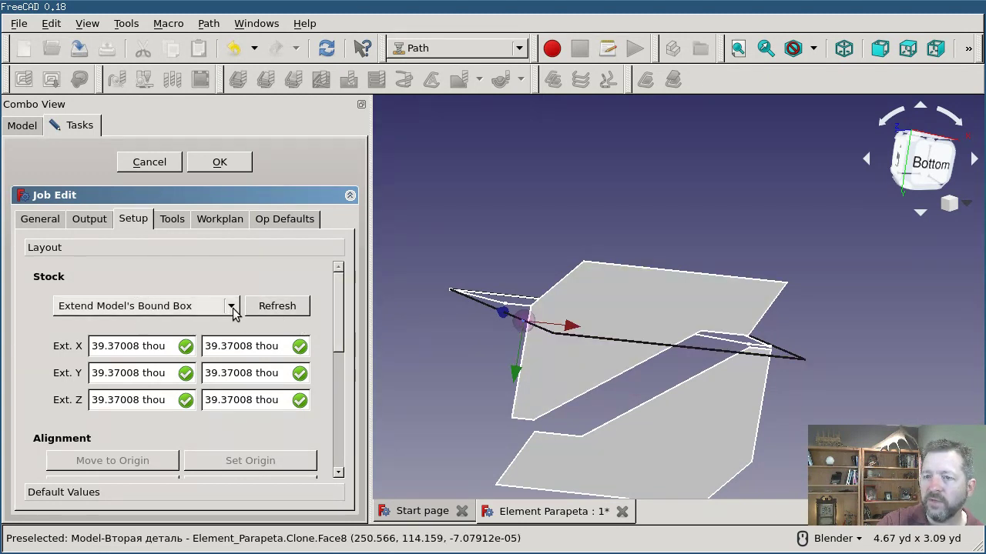
left_click(286, 307)
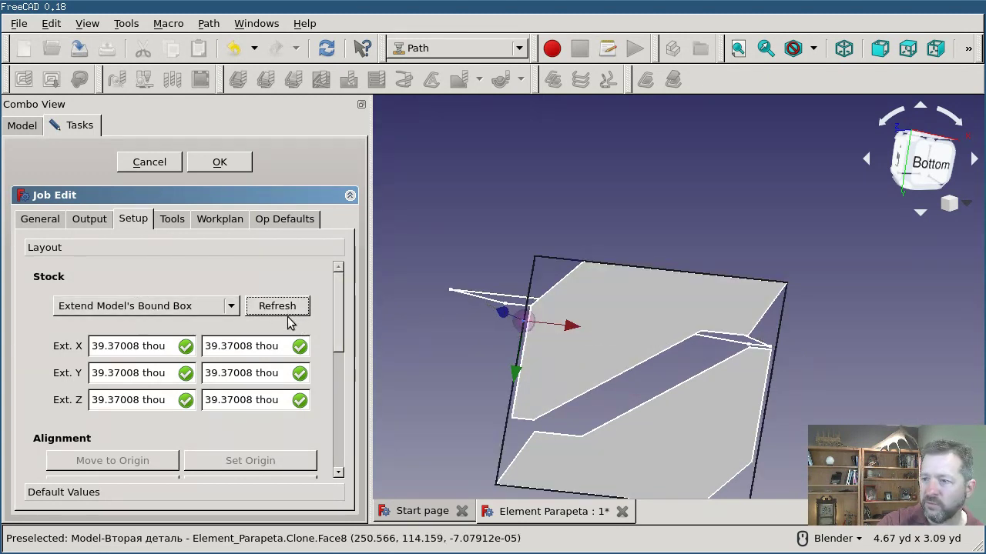
middle_click_drag(861, 396, 742, 431)
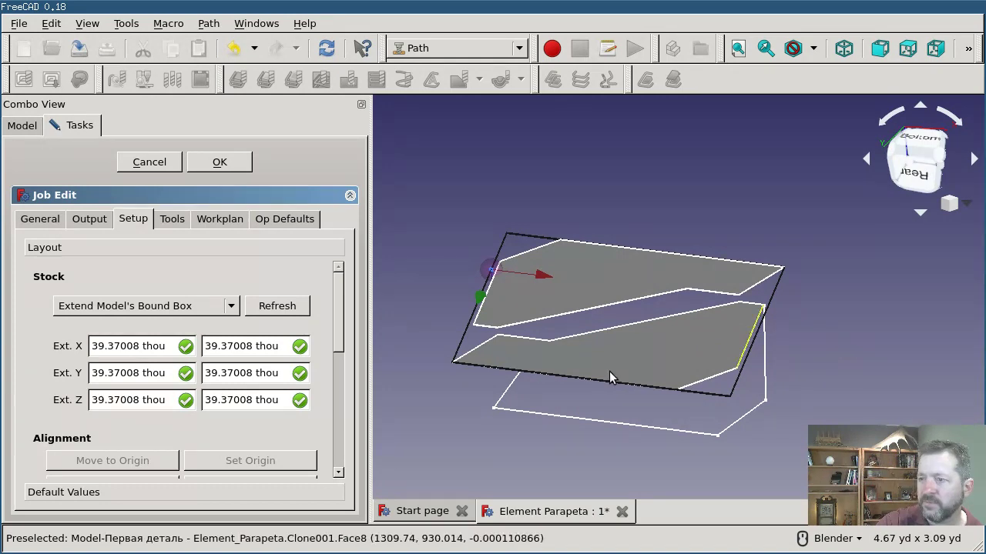
middle_click_drag(576, 373, 818, 215)
middle_click_drag(795, 408, 711, 398)
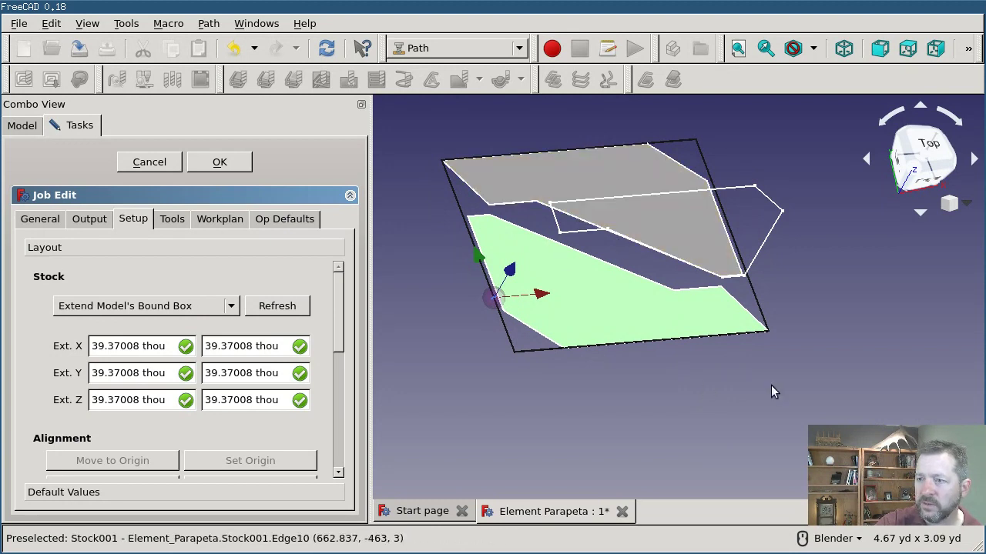
middle_click_drag(770, 385, 761, 382)
Move Вторая деталь in the XY plane in increments of 30 towards negative X and positive Y, including diagonally.
left_click_drag(344, 304, 358, 401)
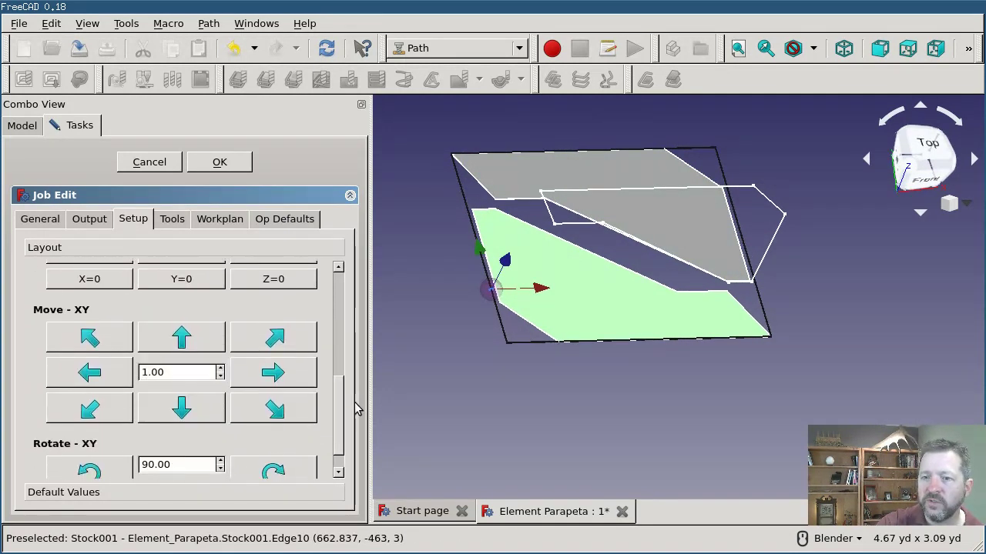
left_click(633, 399)
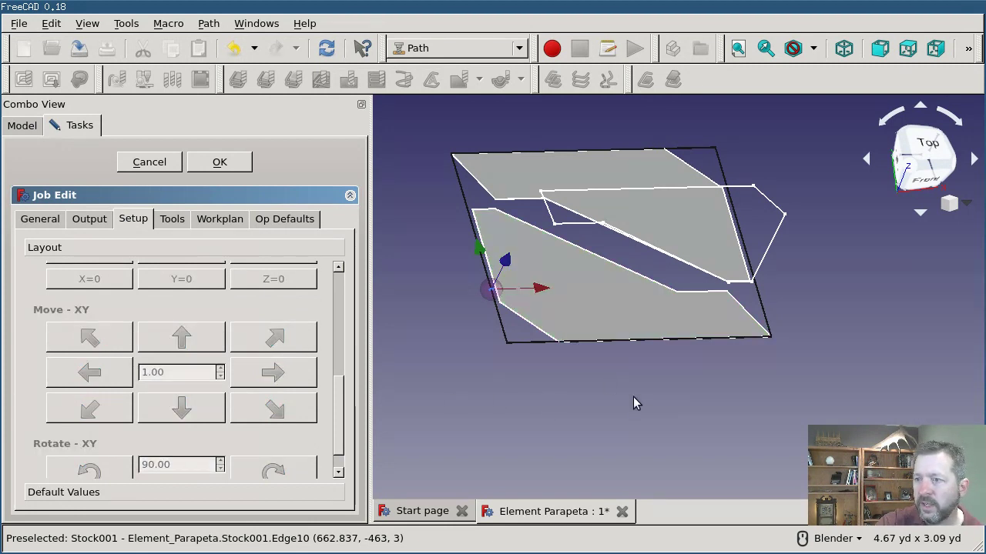
left_click(589, 281)
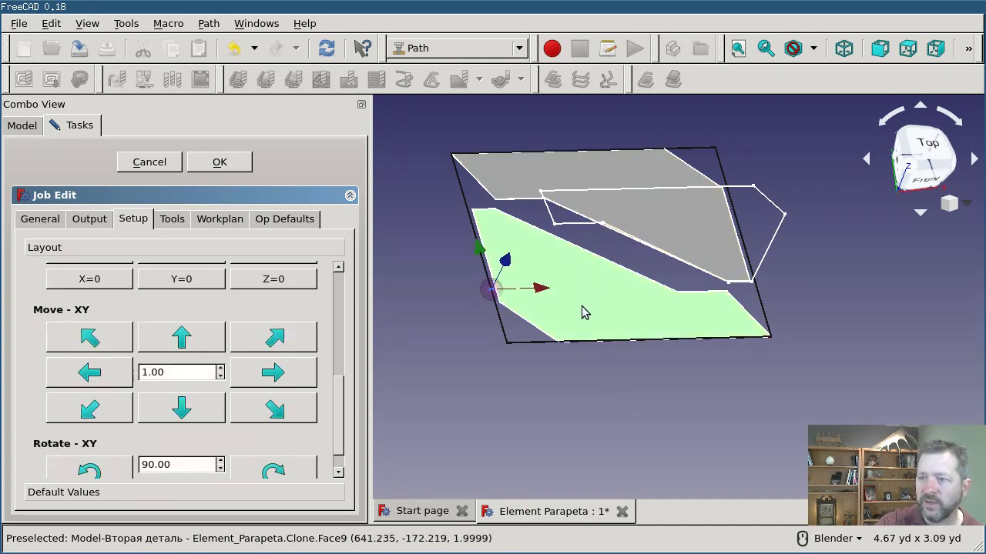
double_click(193, 372)
type("30")
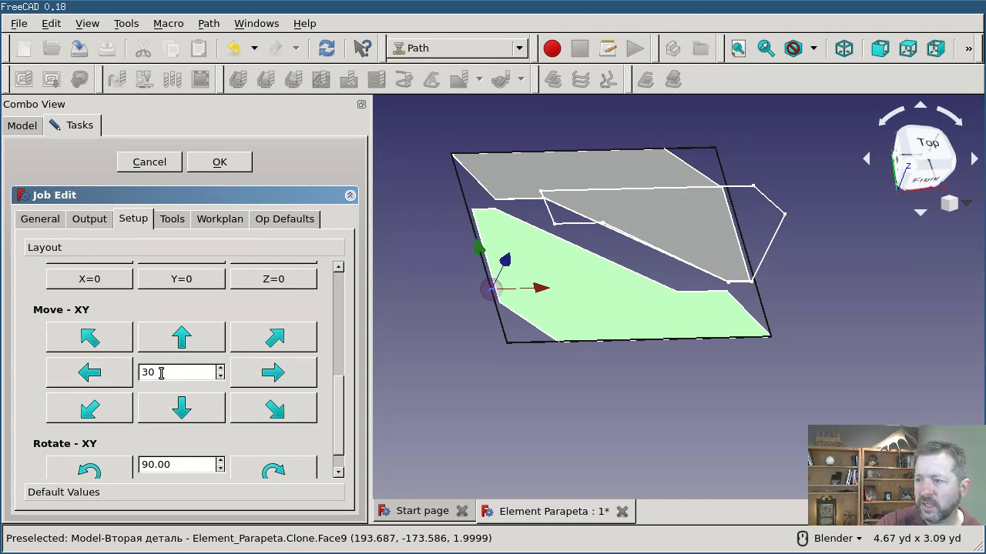
left_click(91, 375)
left_click(91, 375)
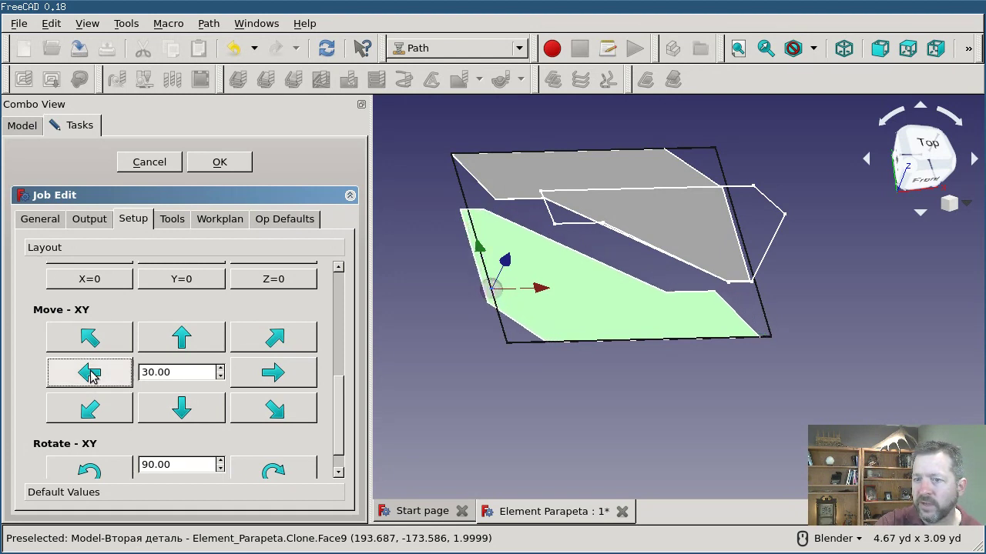
left_click(173, 333)
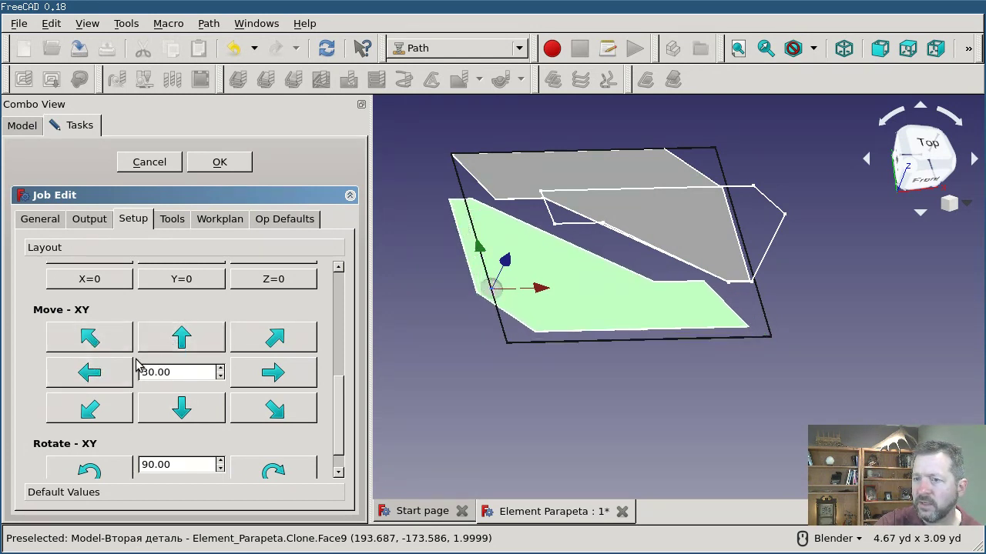
left_click(92, 335)
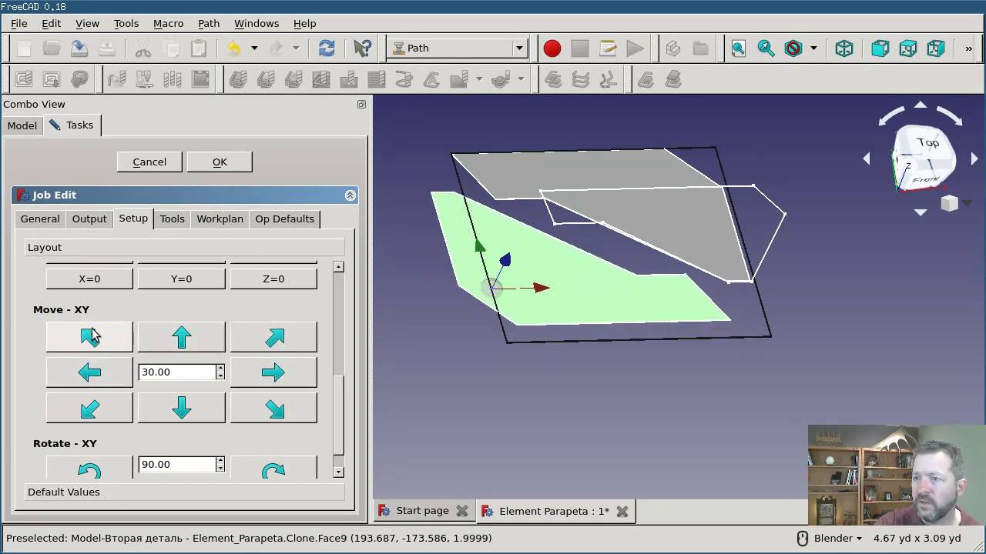
left_click(91, 335)
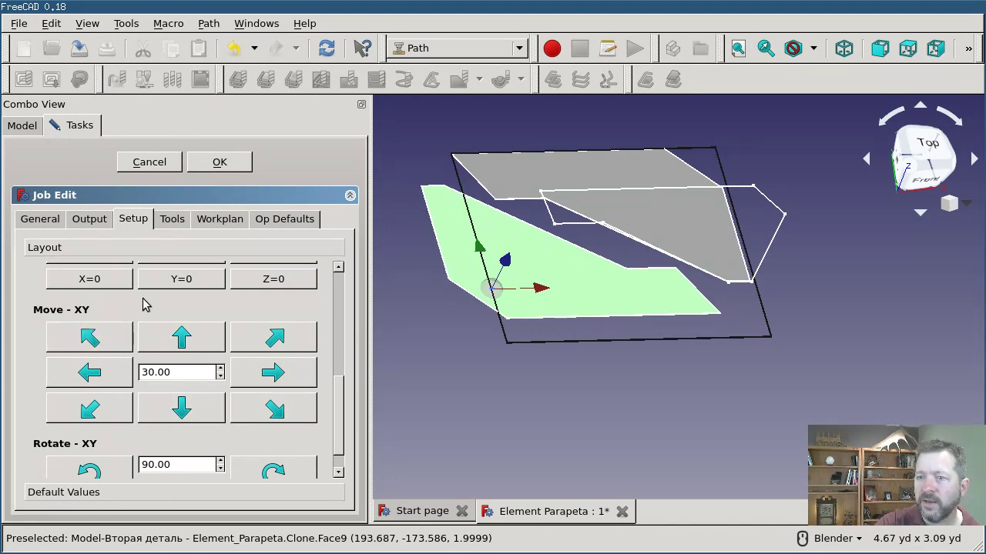
Refresh the stock around the shifted plate and accept the job settings.
scroll(329, 287, "up", 5)
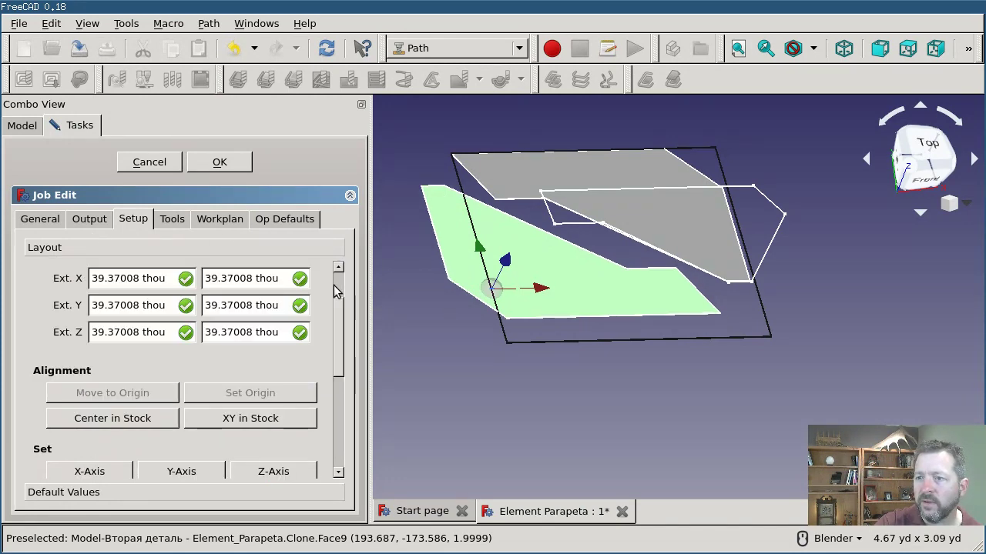
left_click(277, 305)
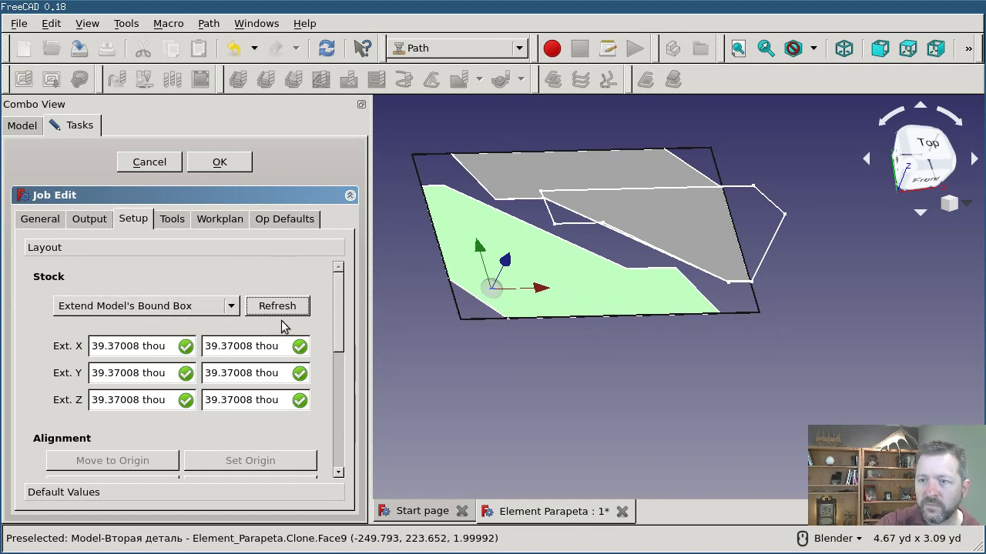
left_click(229, 168)
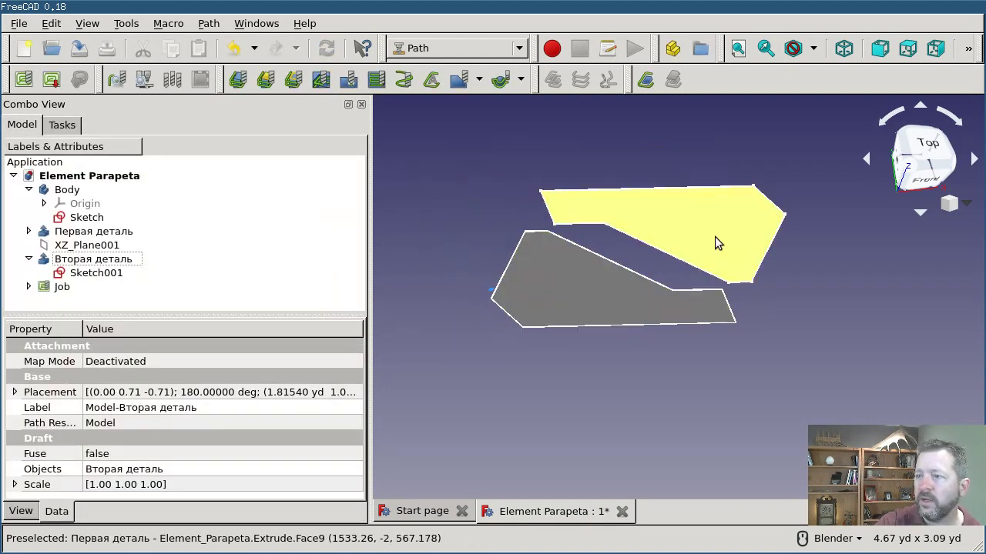
Select the faces of both original plates and create a Profile Faces operation on them.
left_click(562, 307)
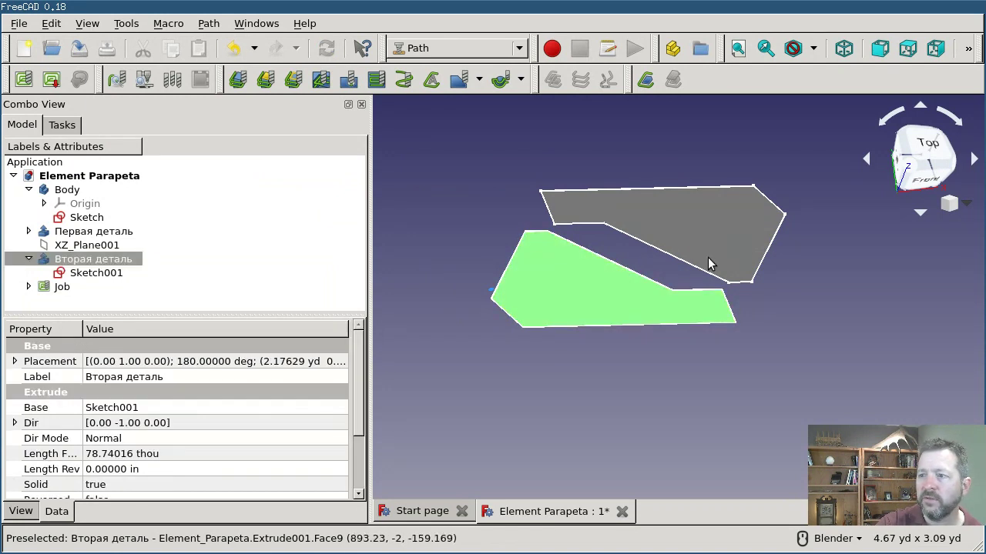
left_click(708, 257, "ctrl")
left_click(264, 80)
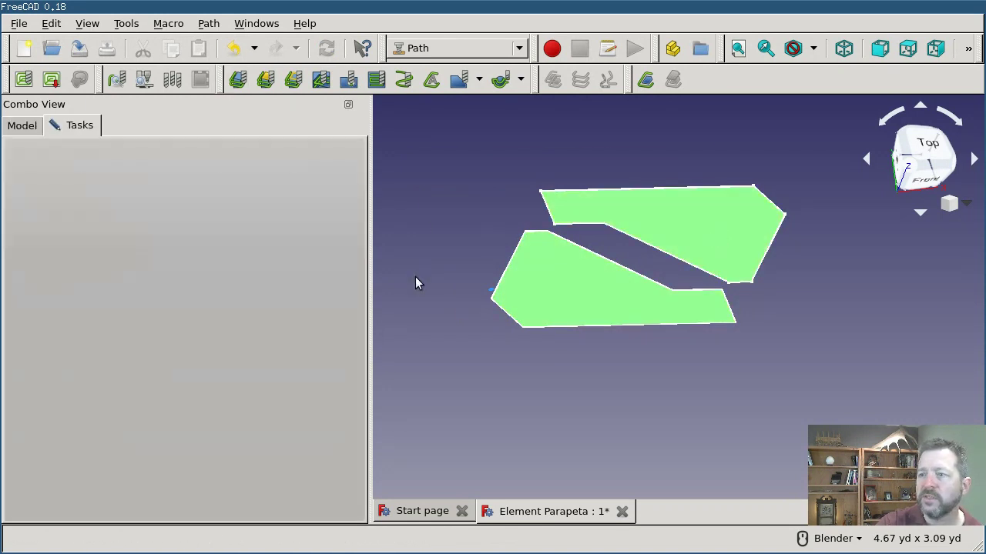
left_click(115, 162)
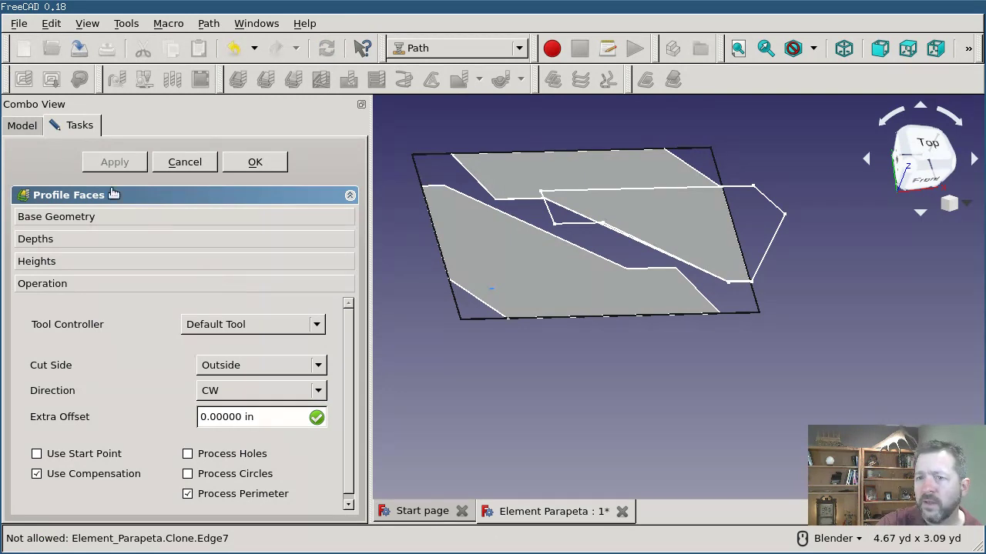
Hide the job's Model-Вторая деталь and Model-Первая деталь and expand its operations to check for toolpaths.
left_click(23, 125)
left_click(29, 288)
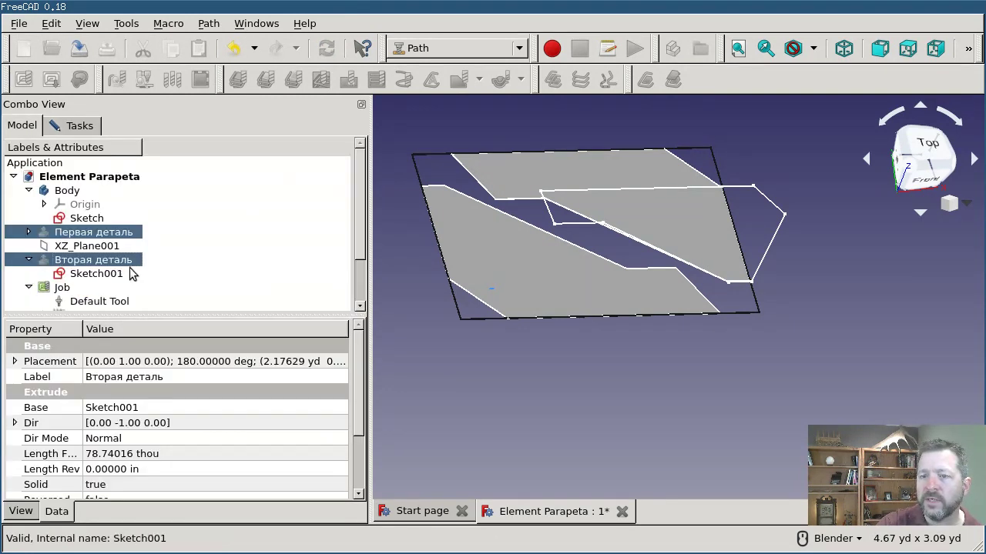
scroll(191, 269, "down", 2)
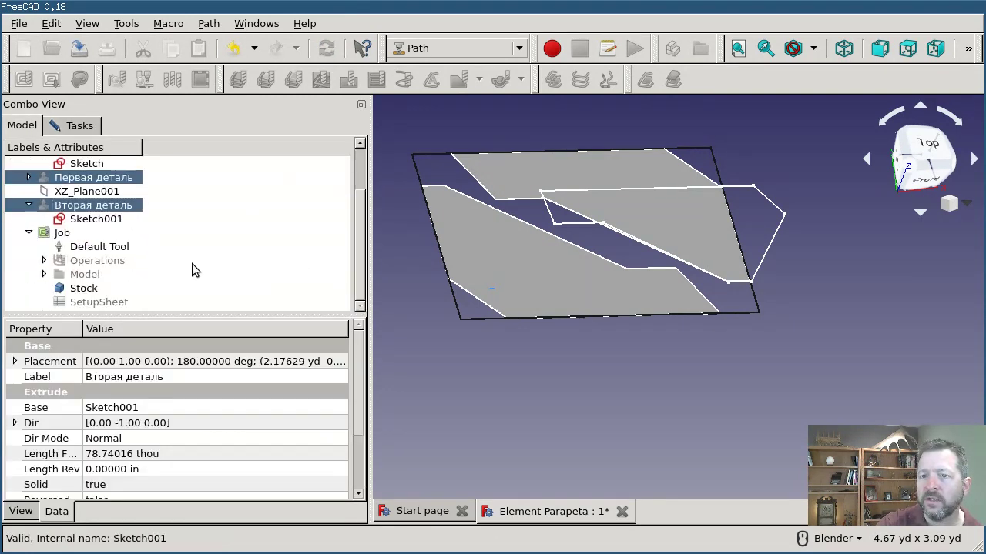
left_click(44, 274)
left_click(125, 260)
key("space")
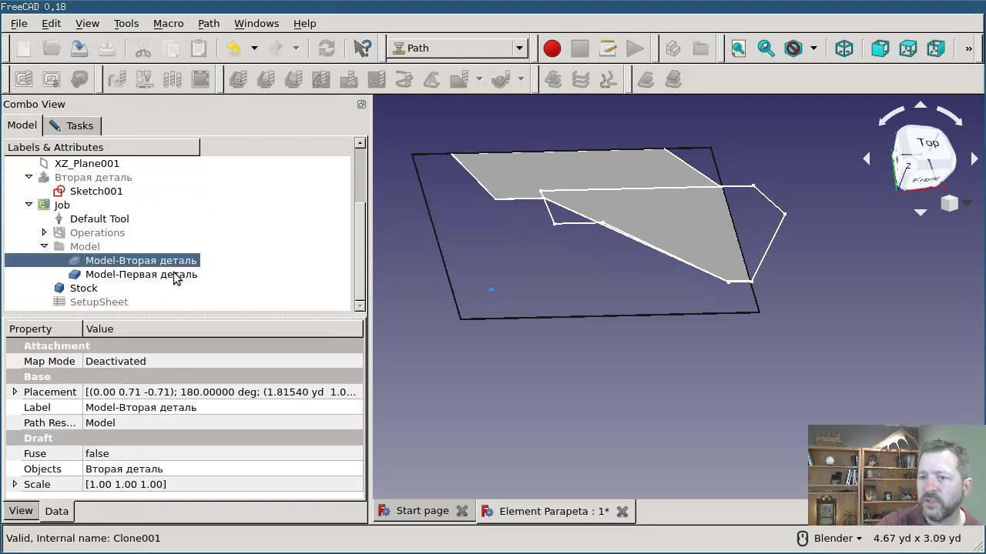
left_click(154, 275)
key("space")
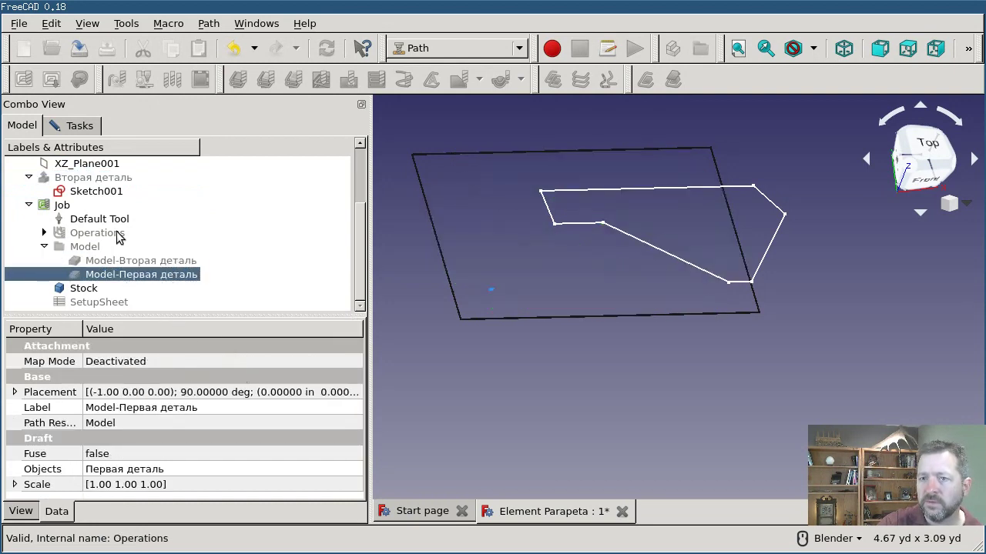
left_click(44, 232)
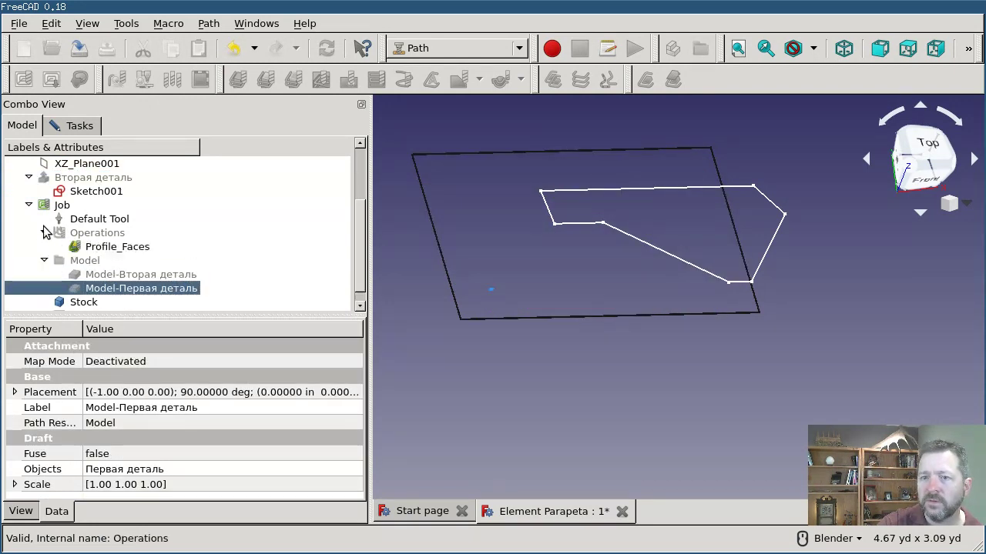
Open the base geometry settings of Profile Faces and show both of the job's models again.
left_click(81, 124)
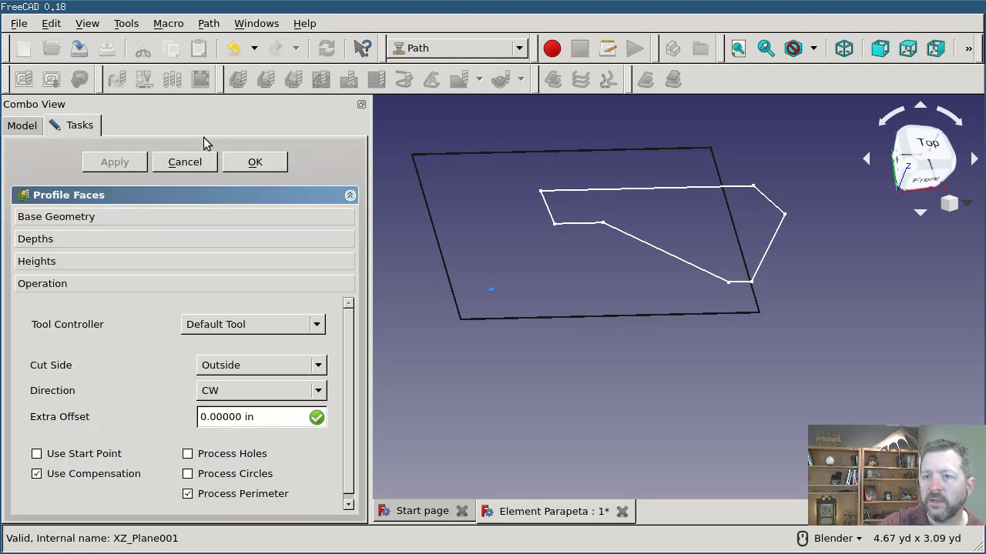
left_click(211, 219)
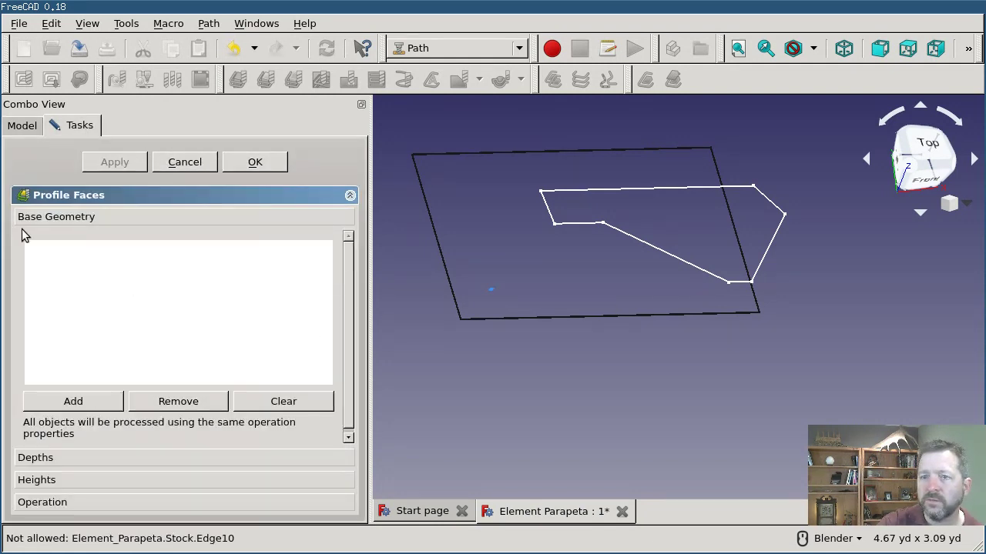
left_click(26, 126)
left_click(121, 274)
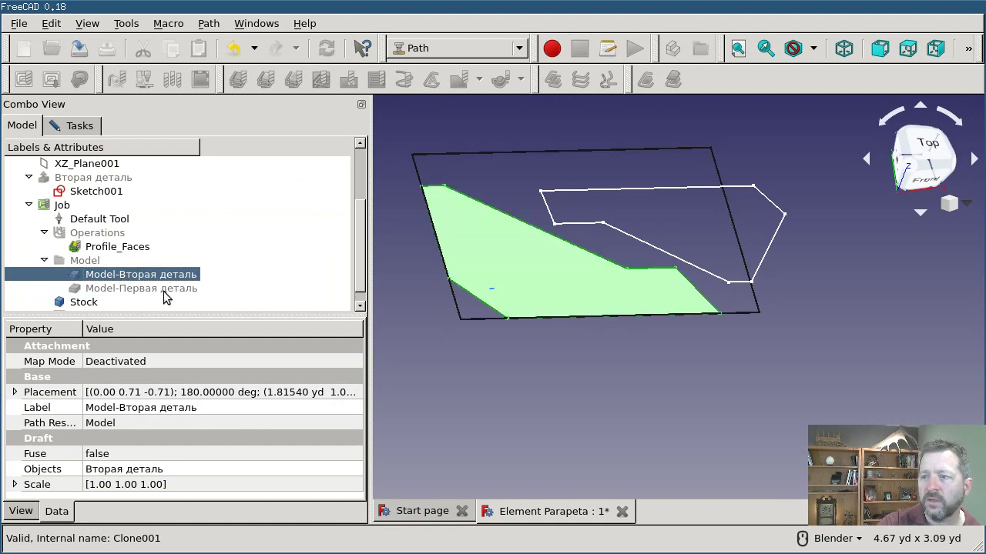
left_click(116, 290)
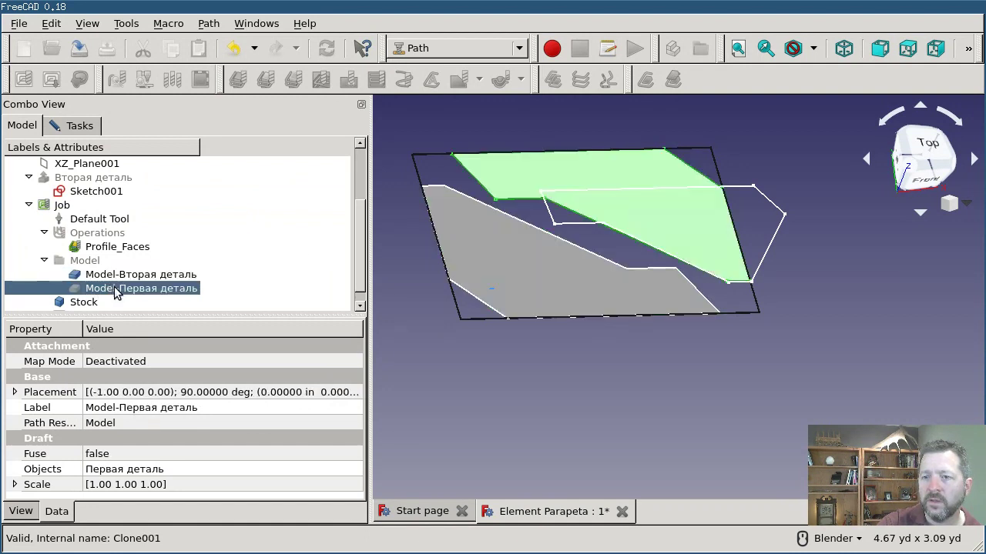
left_click(476, 323)
Add Face9 of Model-Вторая деталь and Model-Первая деталь as base geometry, accept Profile Faces and inspect the toolpaths.
left_click(80, 127)
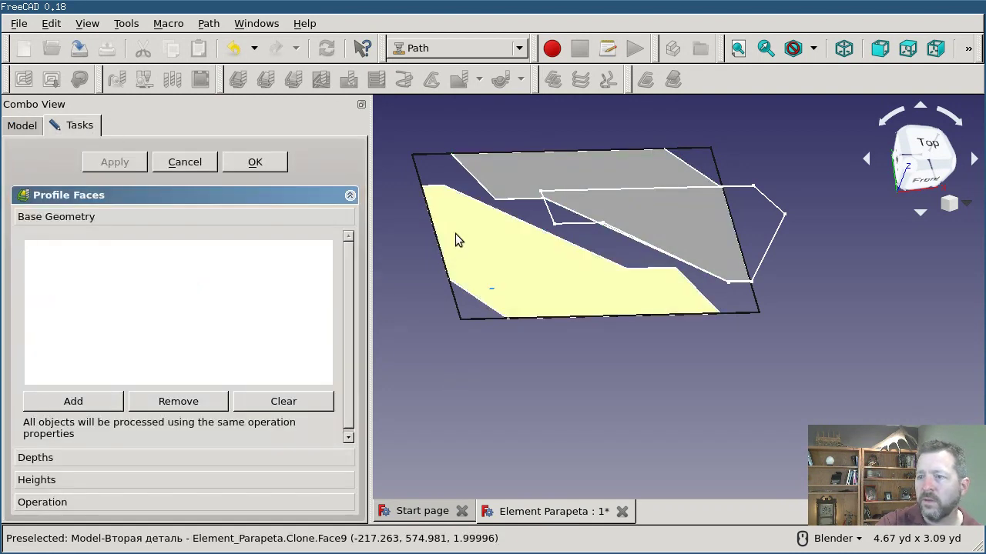
left_click(470, 248)
left_click(89, 400)
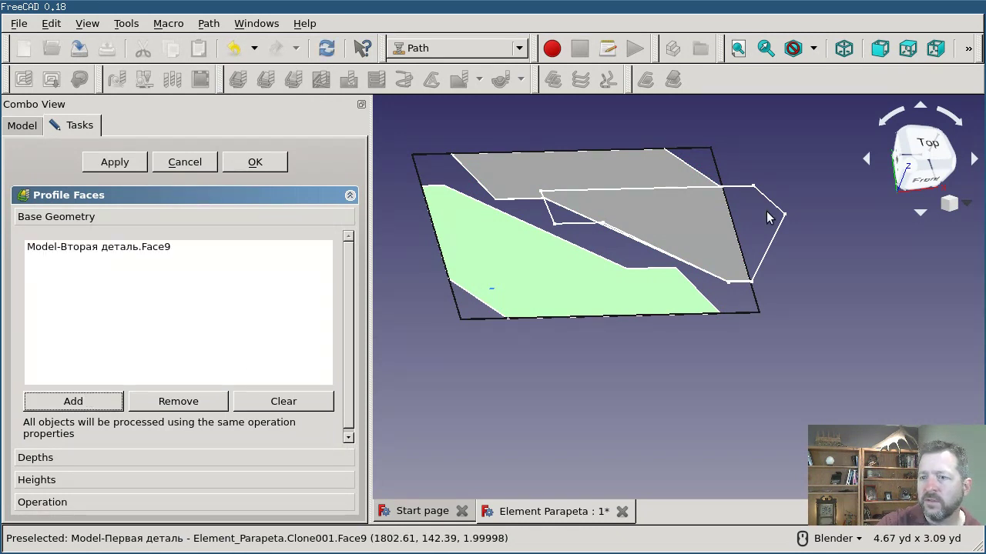
left_click(627, 172)
left_click(69, 404)
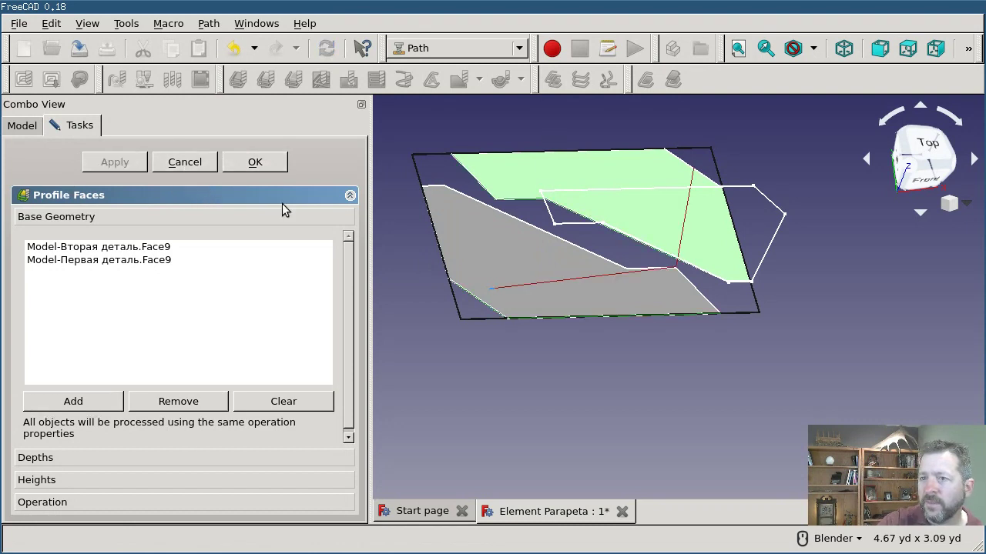
left_click(255, 162)
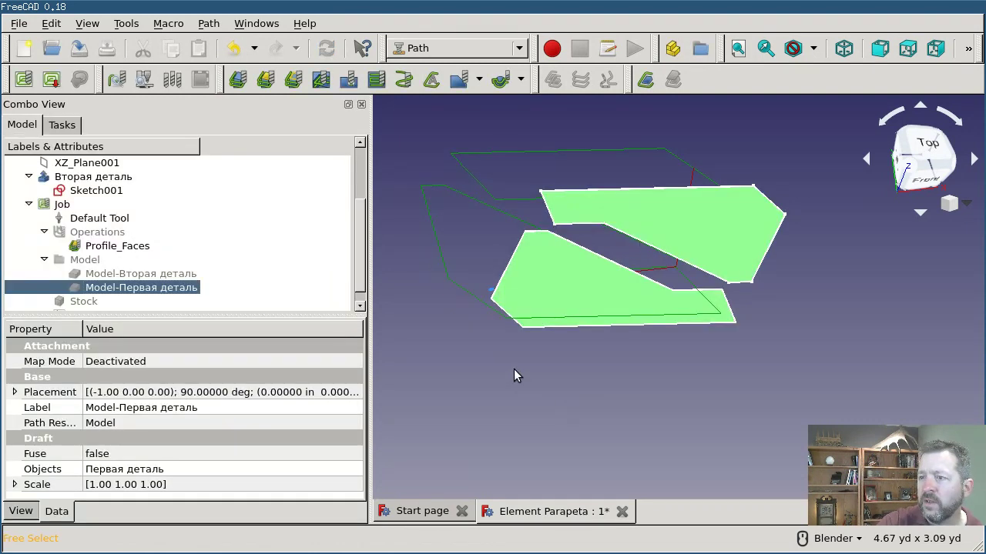
scroll(604, 292, "down", 2)
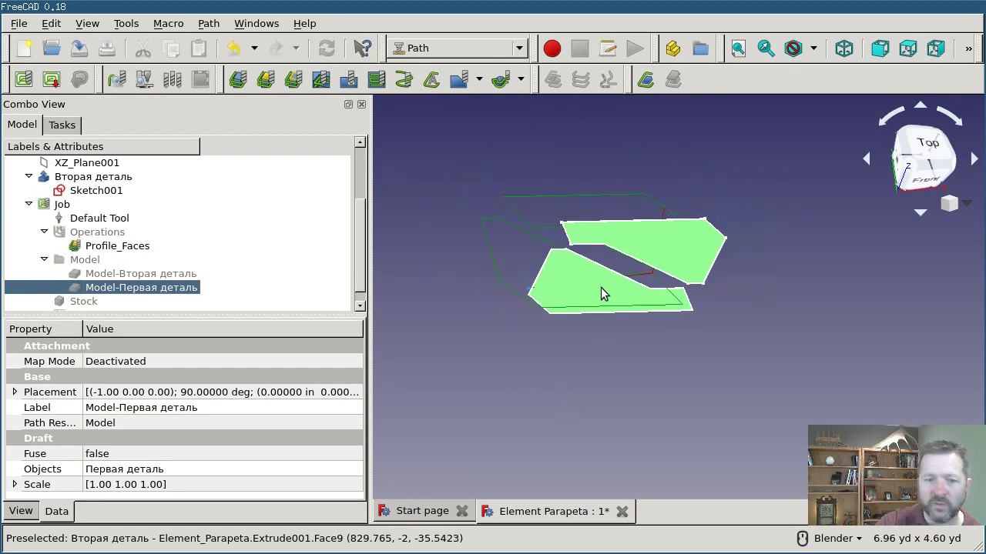
scroll(556, 317, "up", 2)
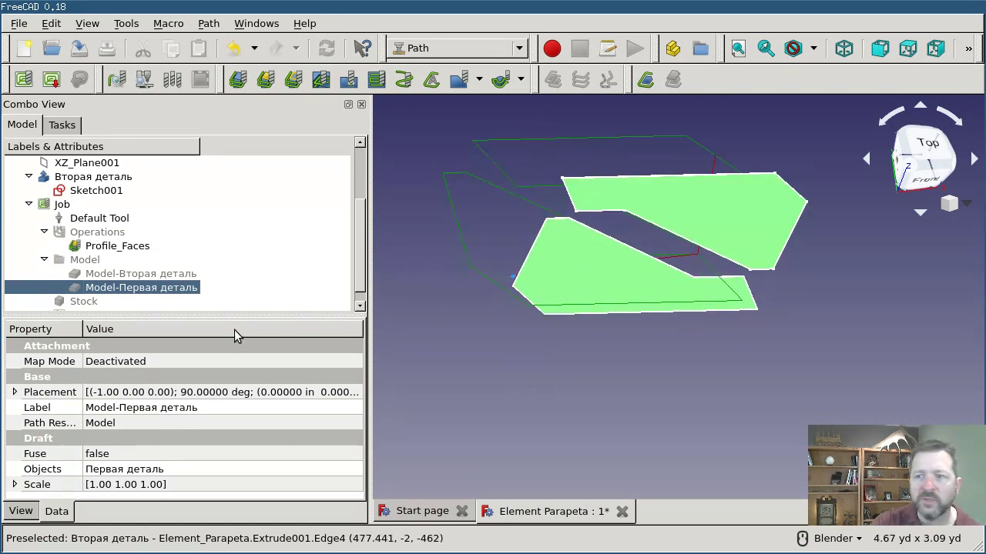